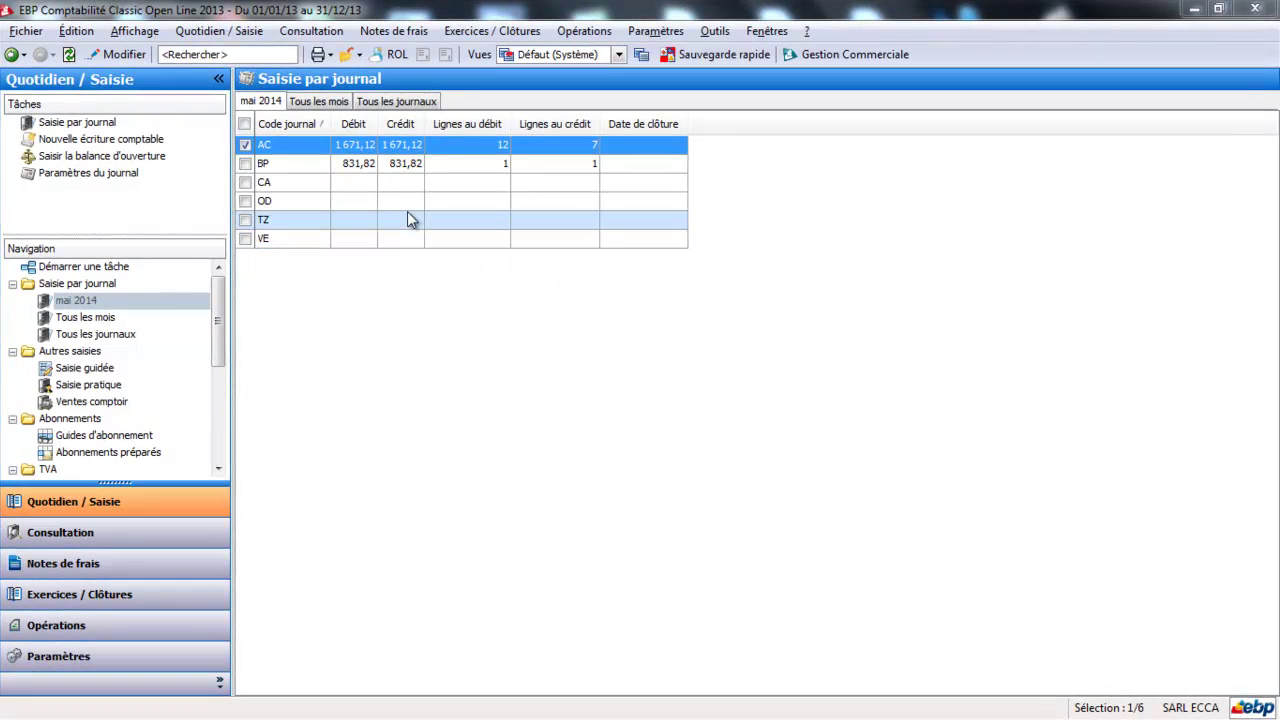
Open the OD journal for mai 2014 and enter a line on account 6311, Taxe sur les salaires, with a debit of 80
click(406, 205)
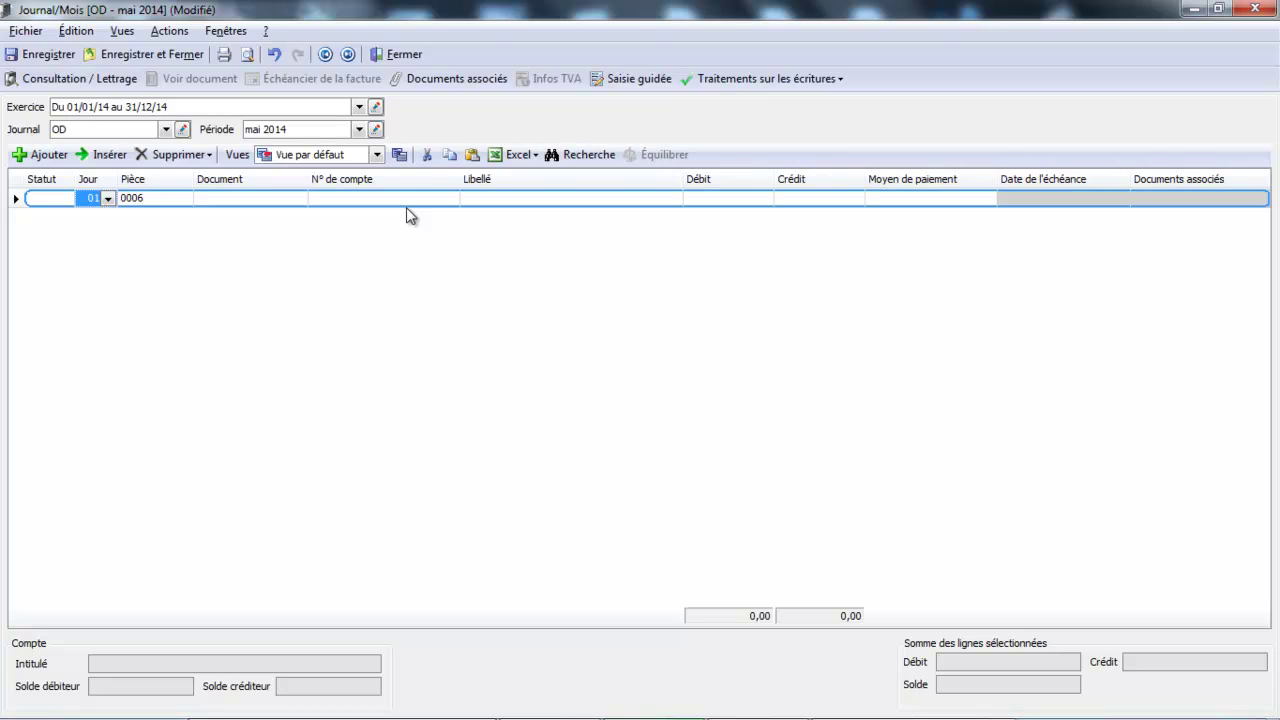
key(Tab)
key(Tab)
key(Tab)
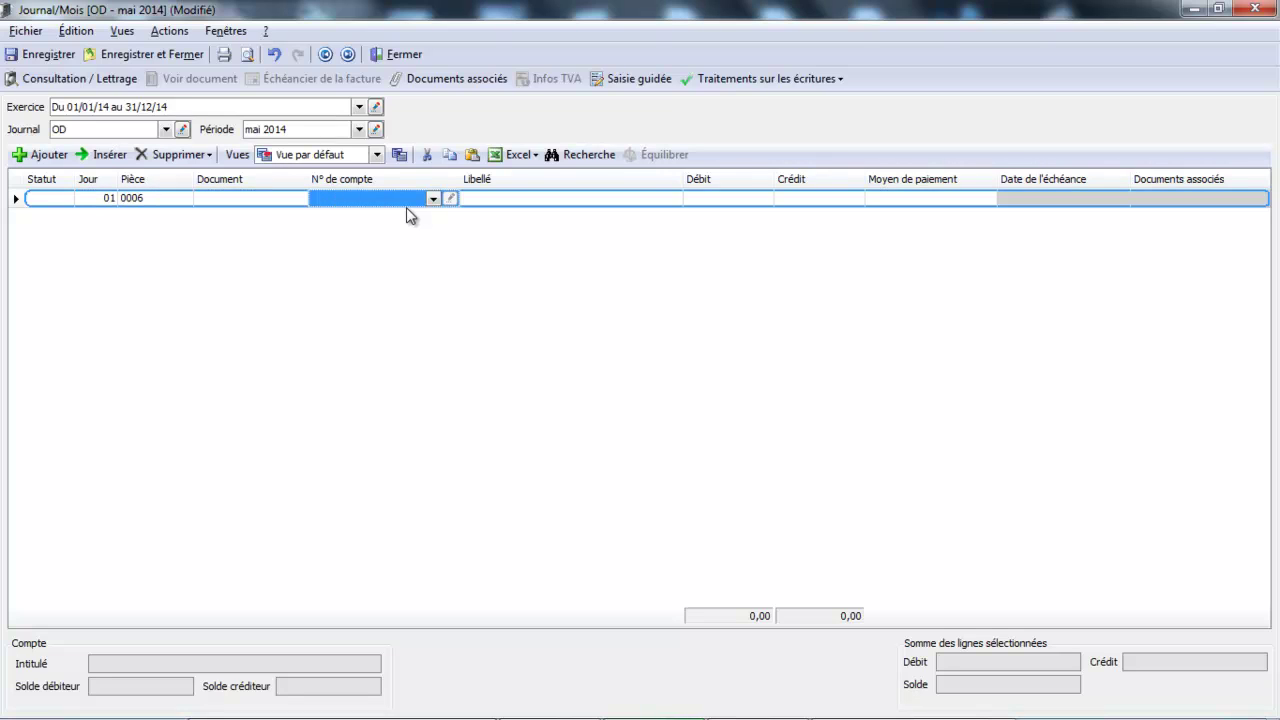
text(631)
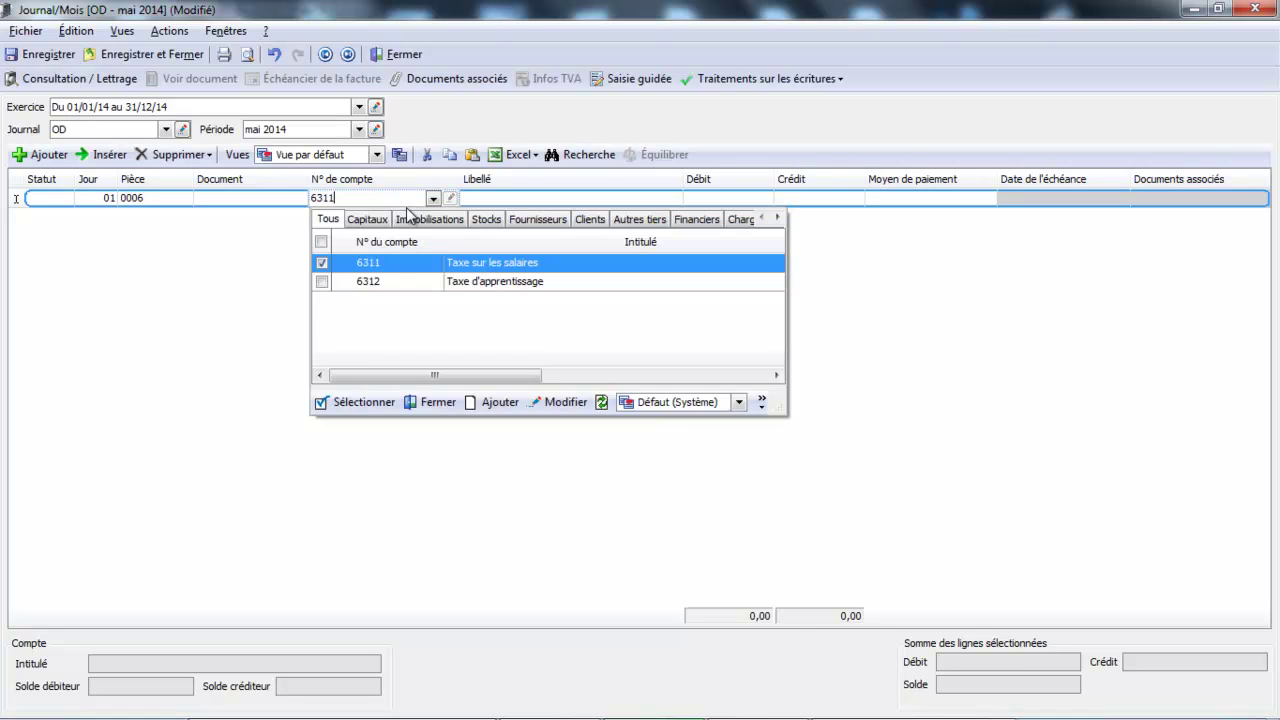
text(1)
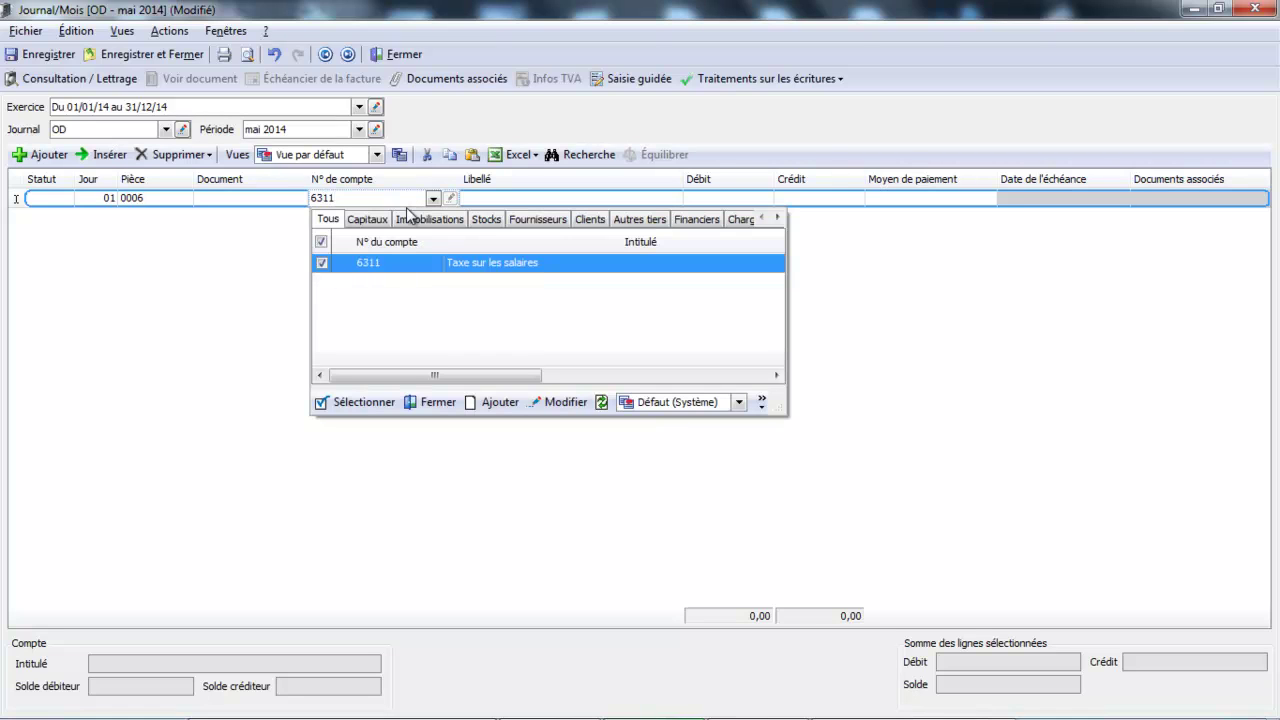
click(424, 266)
key(Tab)
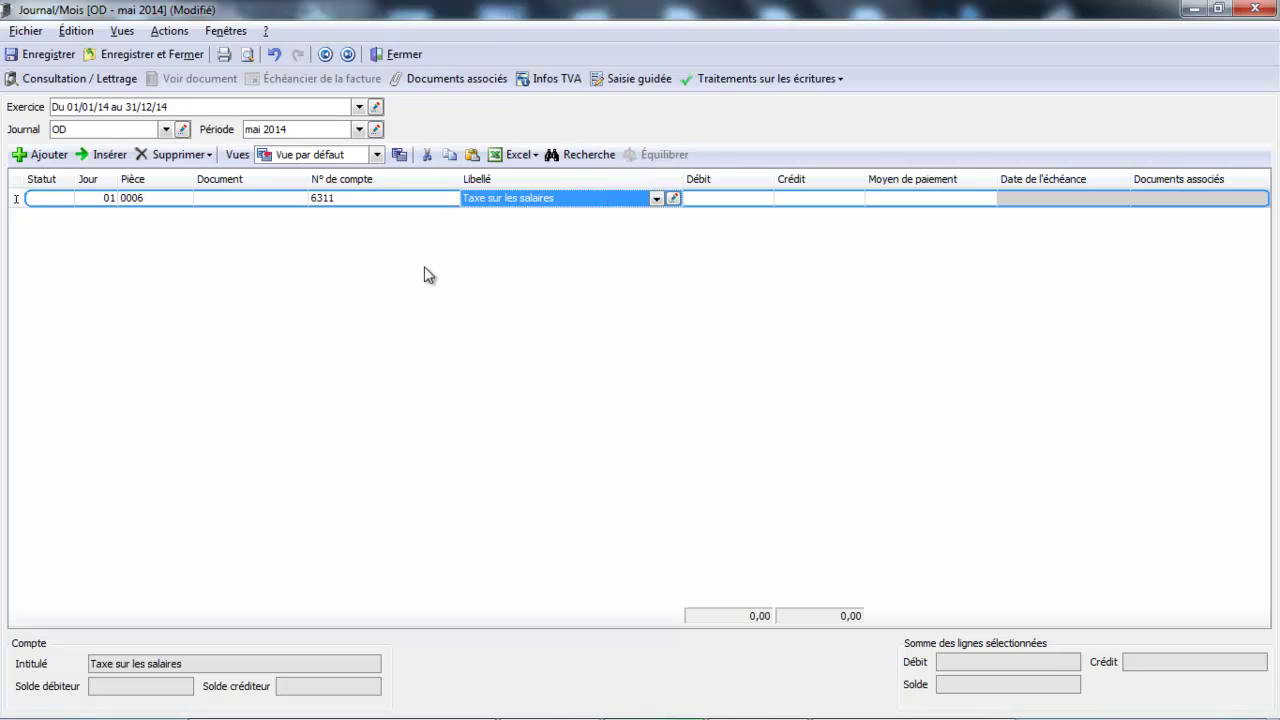
key(Tab)
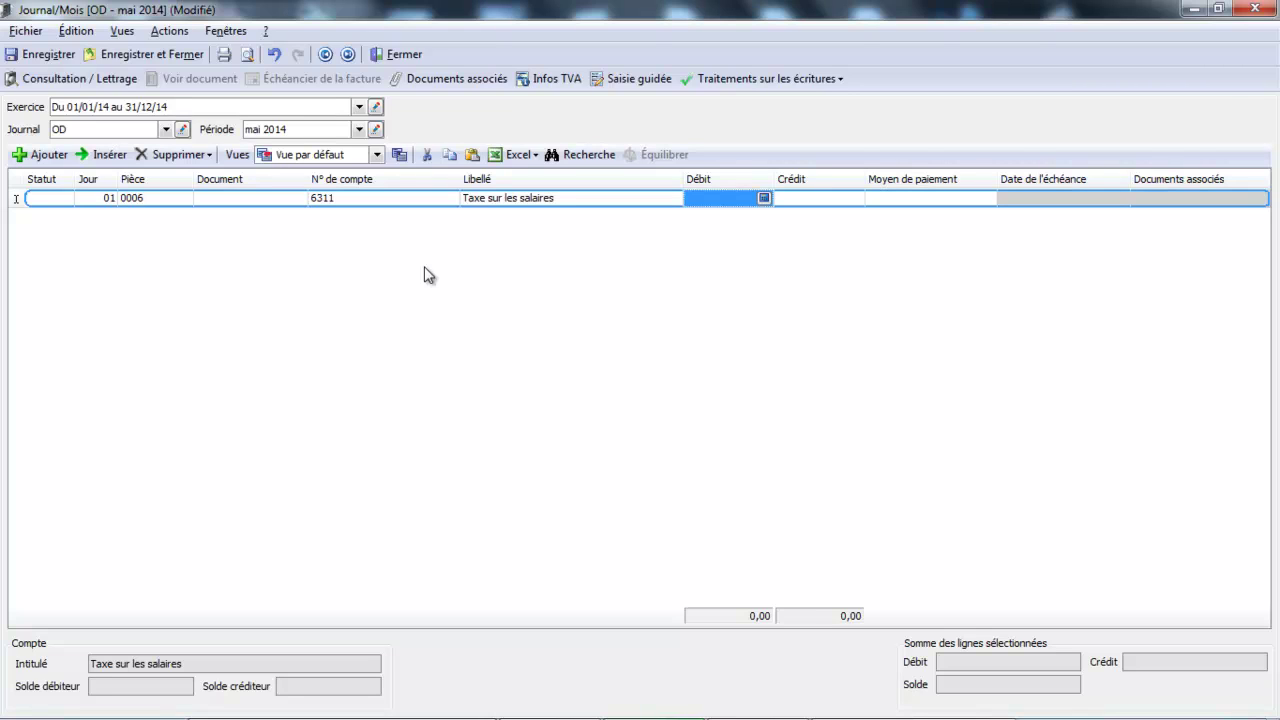
text(80)
key(Return)
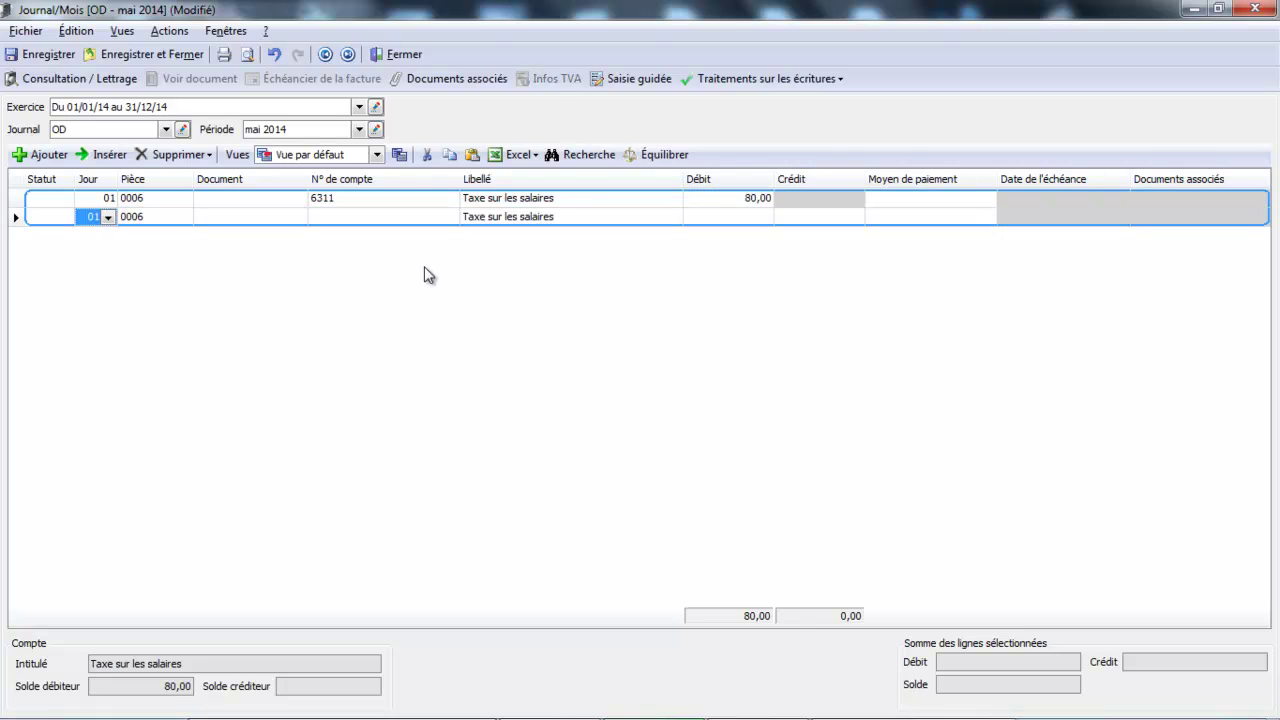
Enter a second line of the entry on account 6312, Taxe d'apprentissage, with a debit of 90
key(Return)
key(Return)
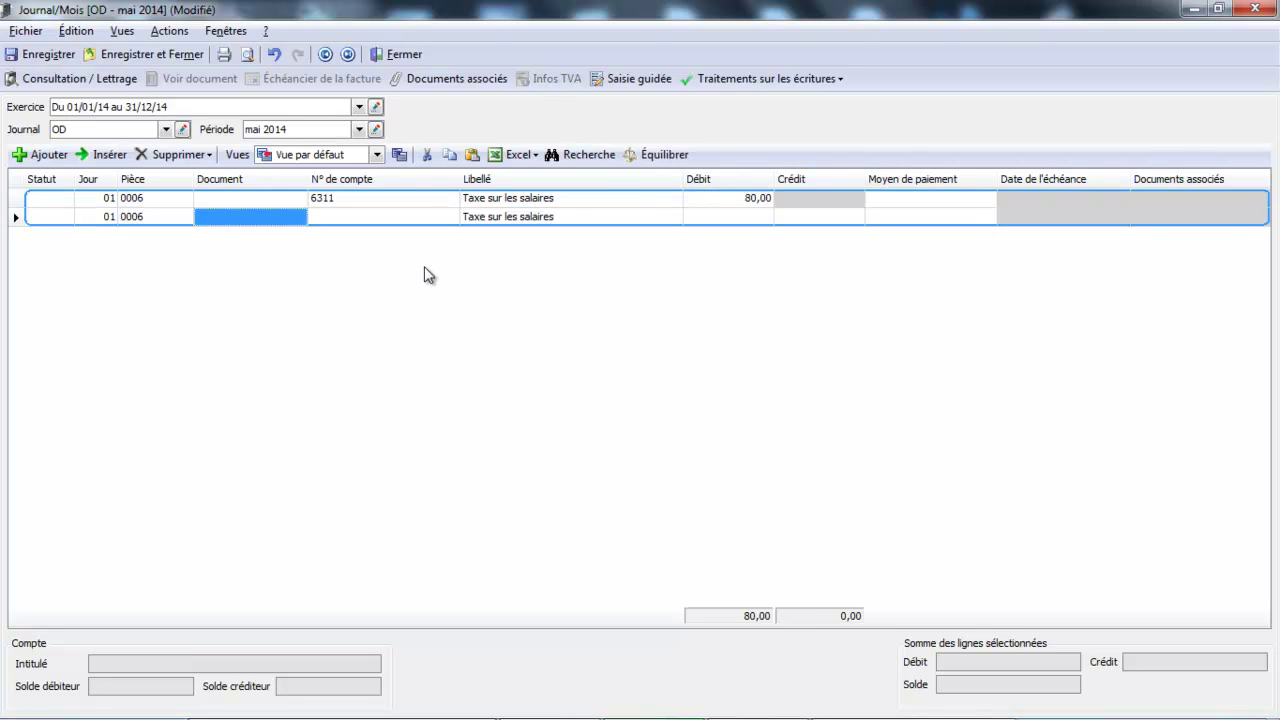
key(Return)
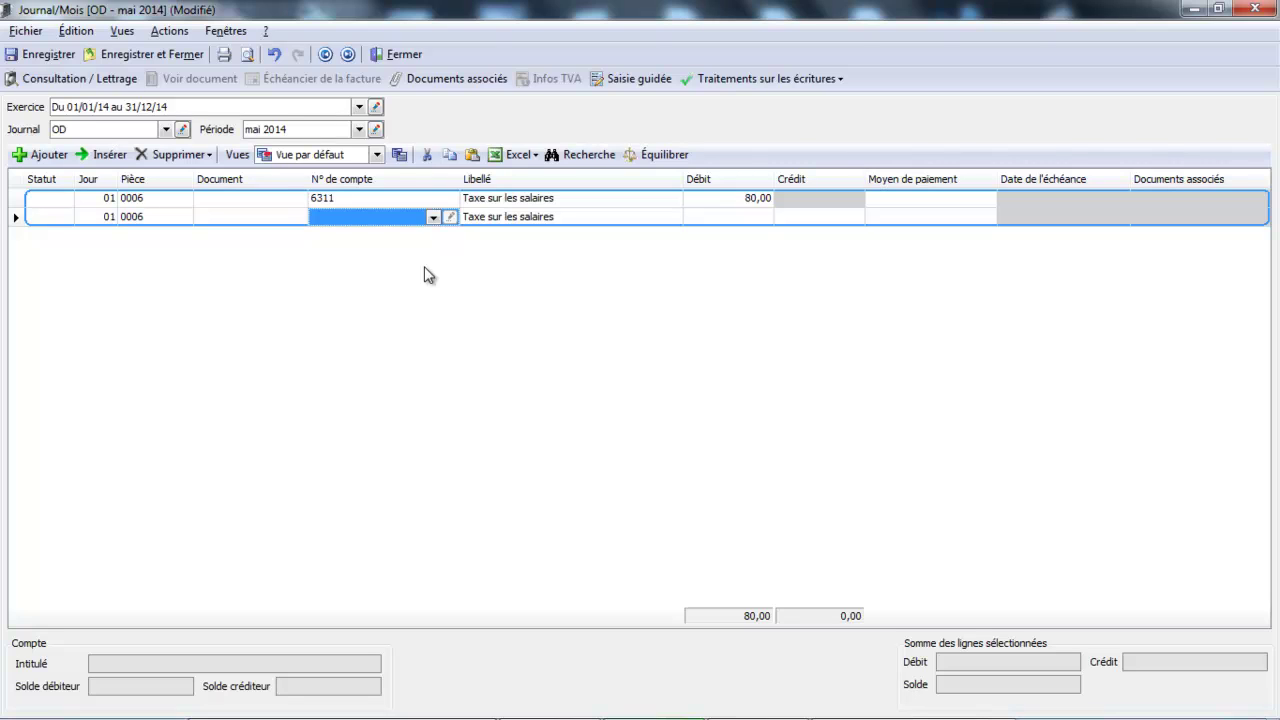
text(6312)
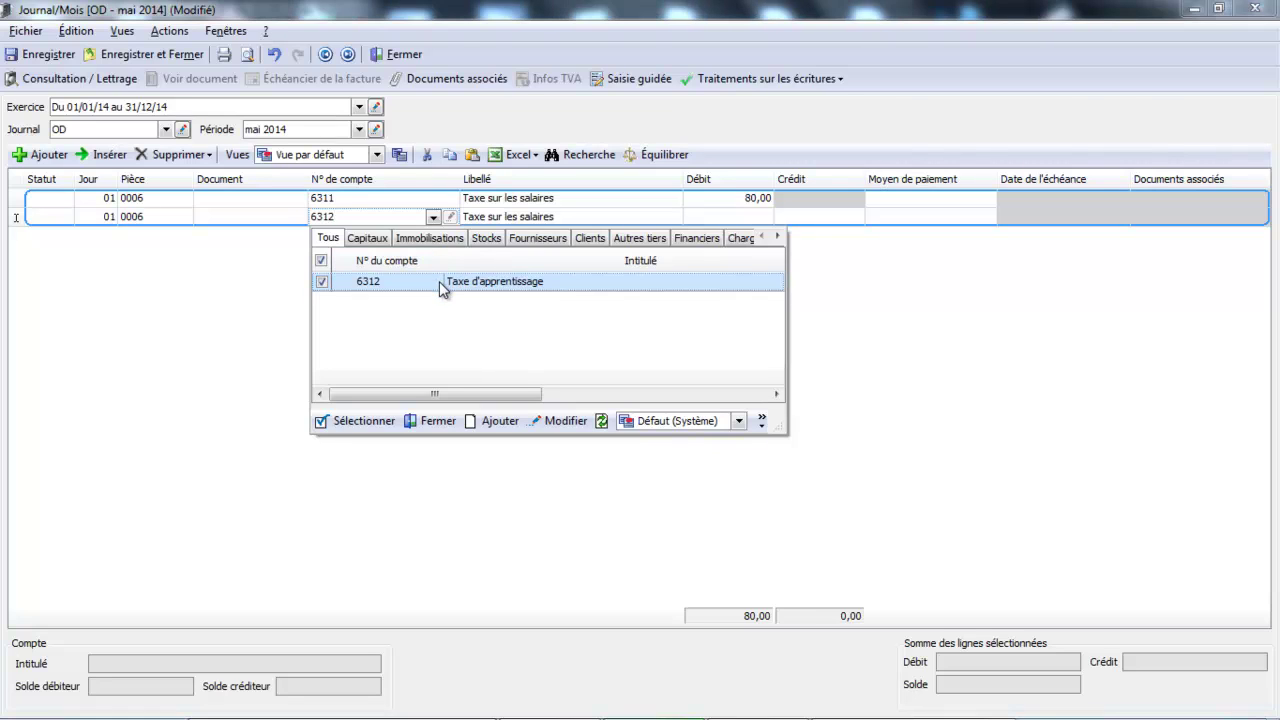
click(439, 281)
key(Tab)
key(Tab)
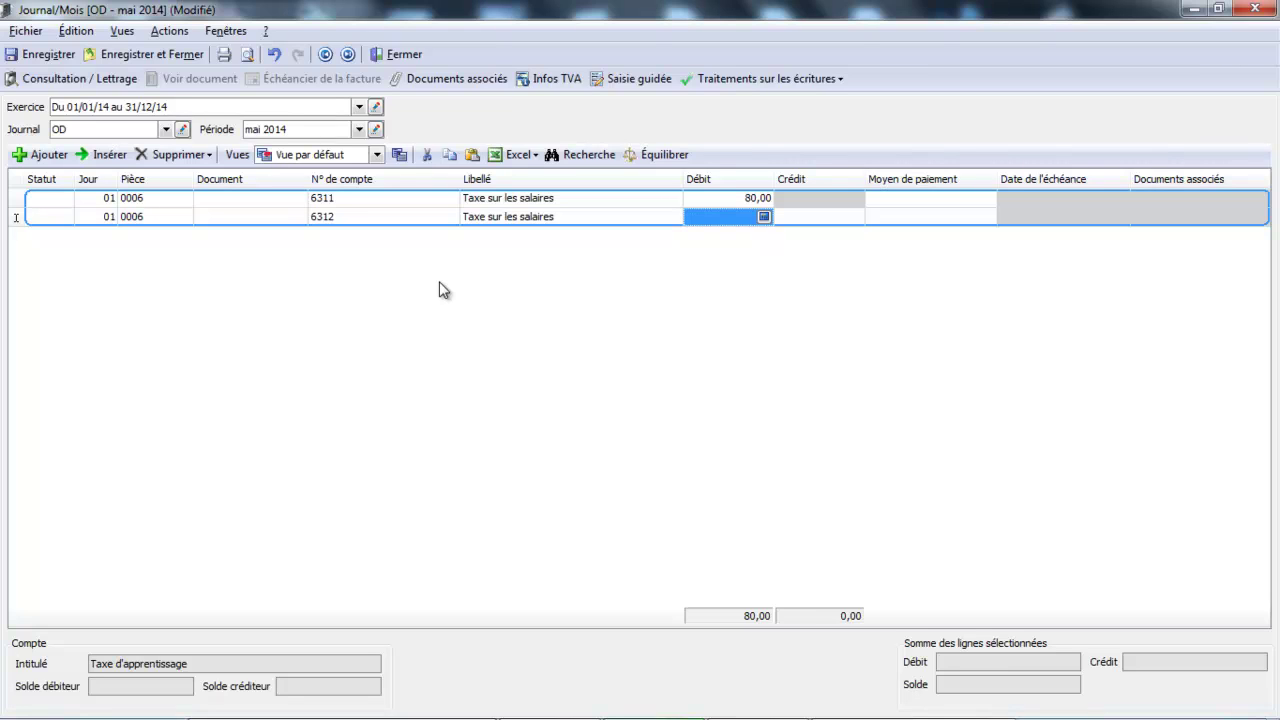
text(90)
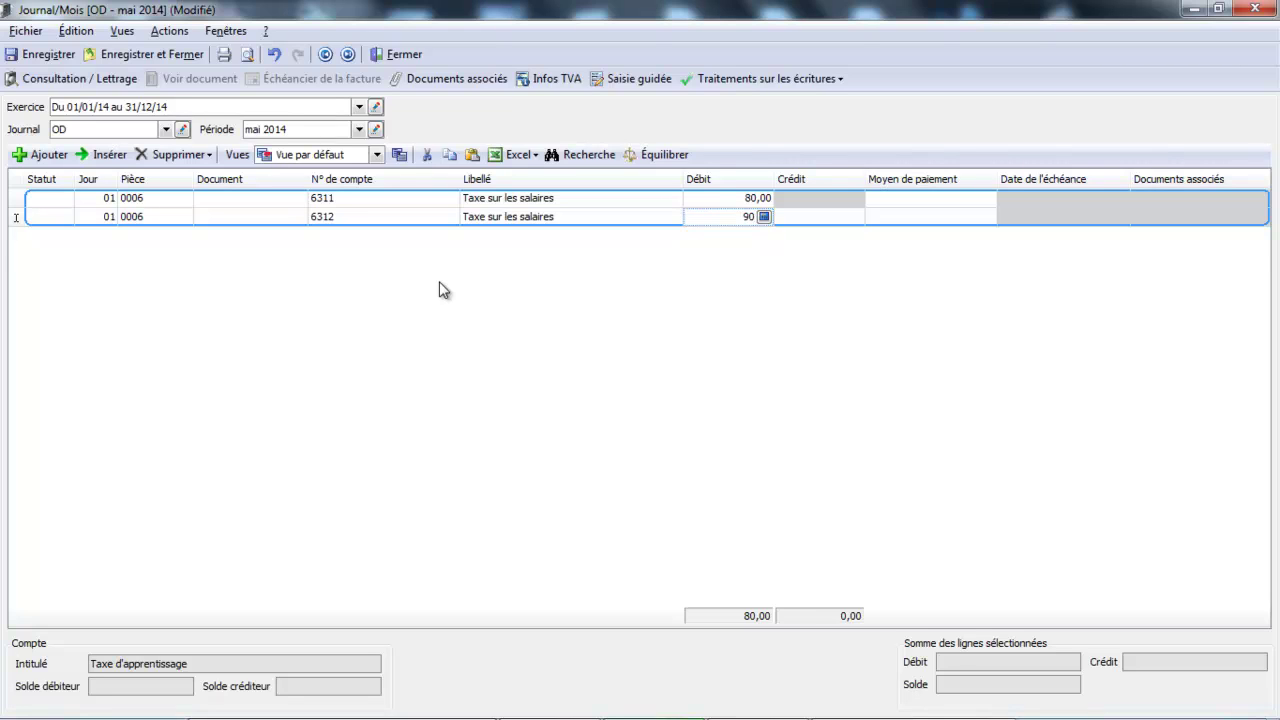
key(Return)
Create and save the missing account 6313, titled "Participation formation continue", from the third line of the entry
key(Tab)
key(Tab)
key(Tab)
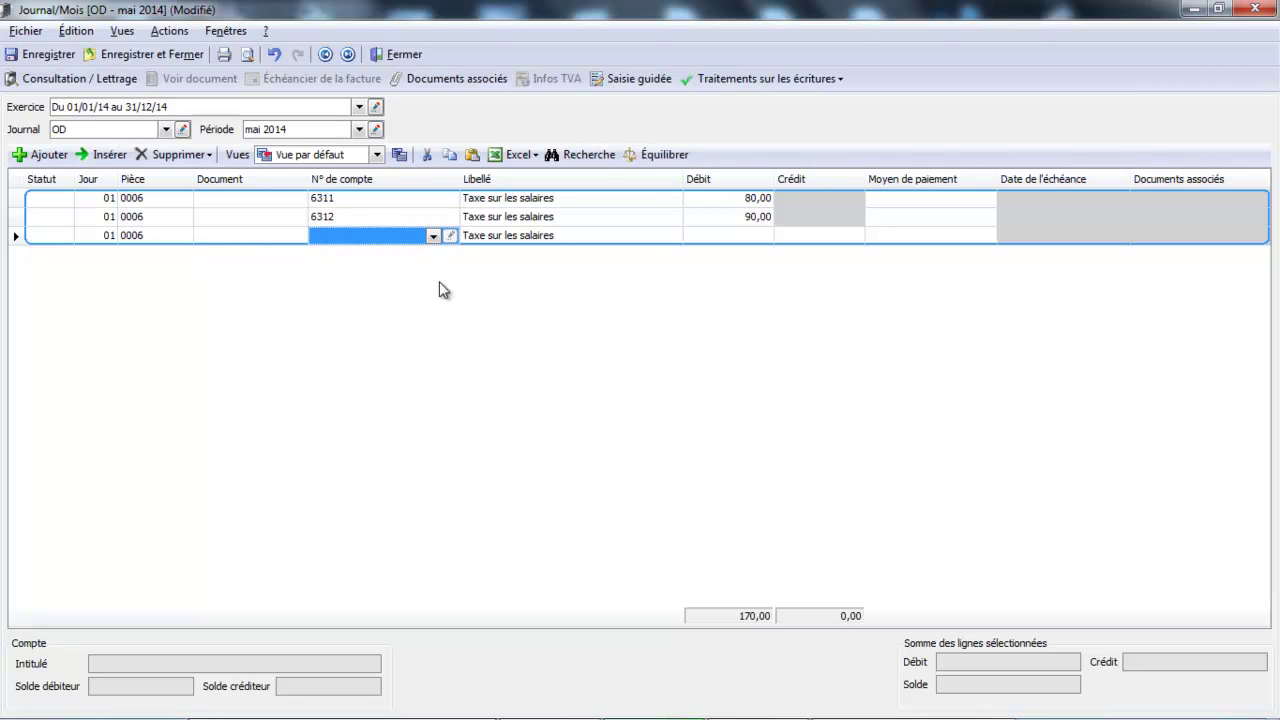
text(6313)
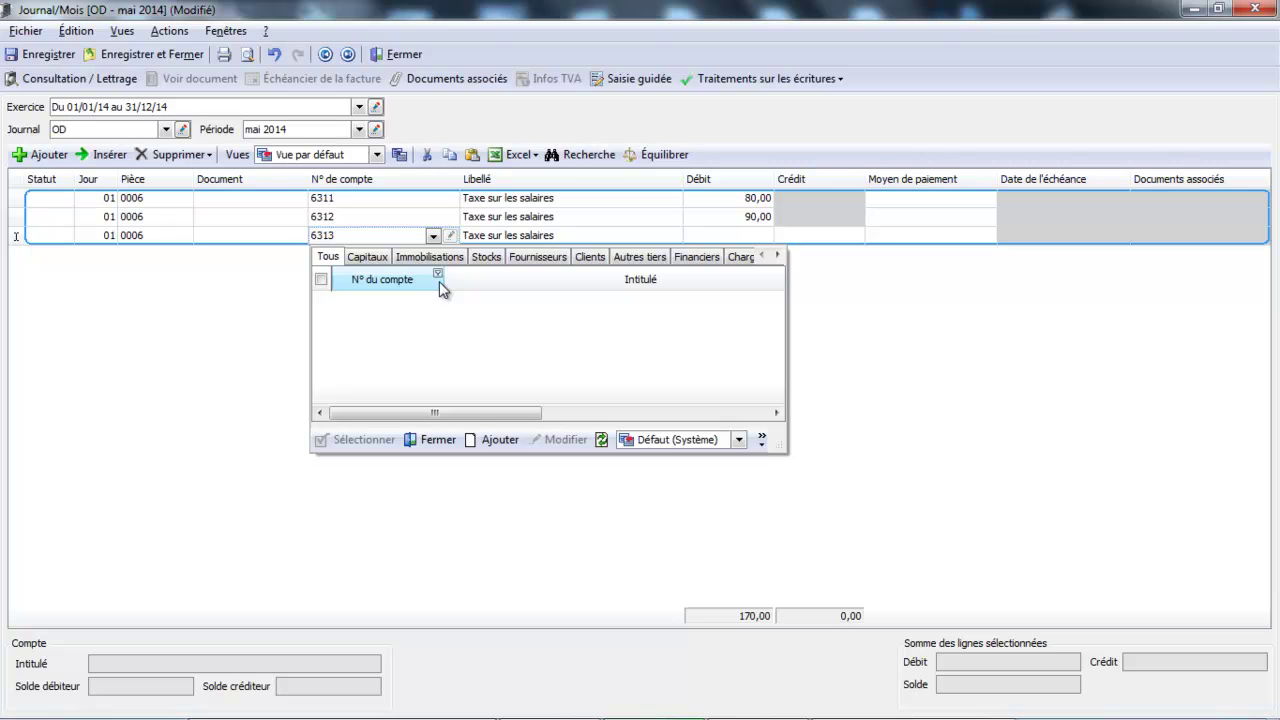
key(Tab)
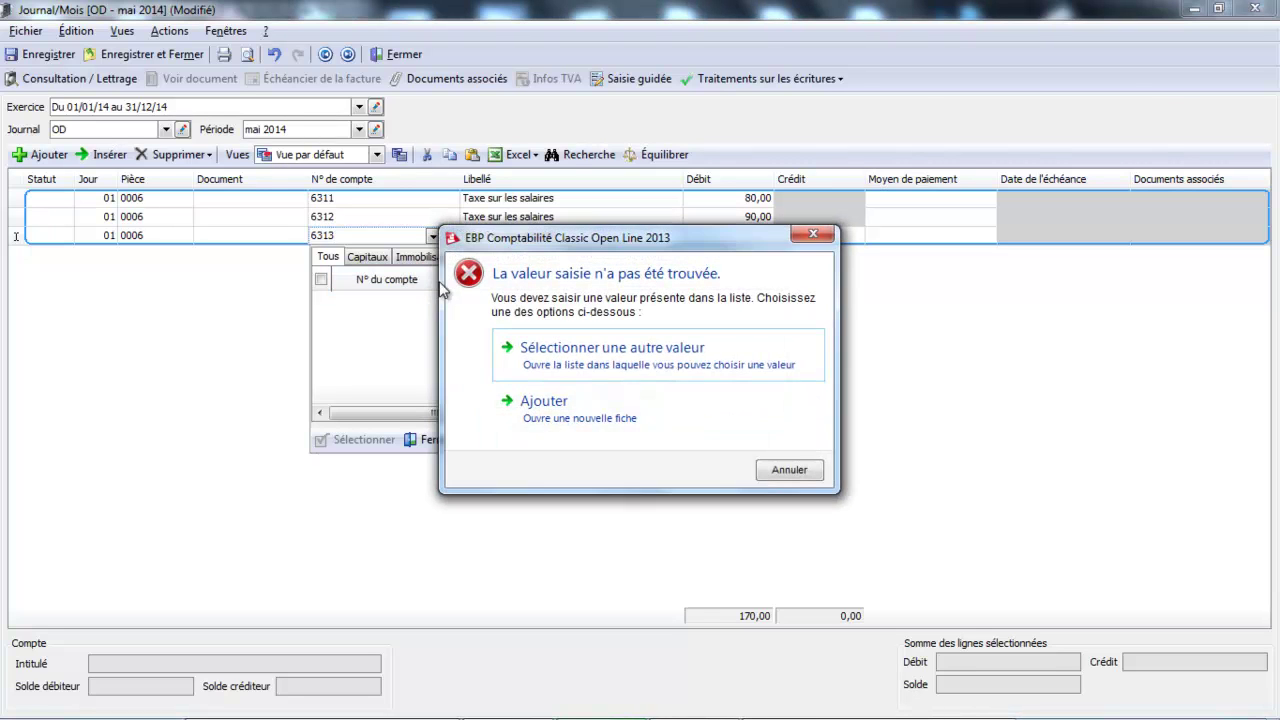
click(584, 414)
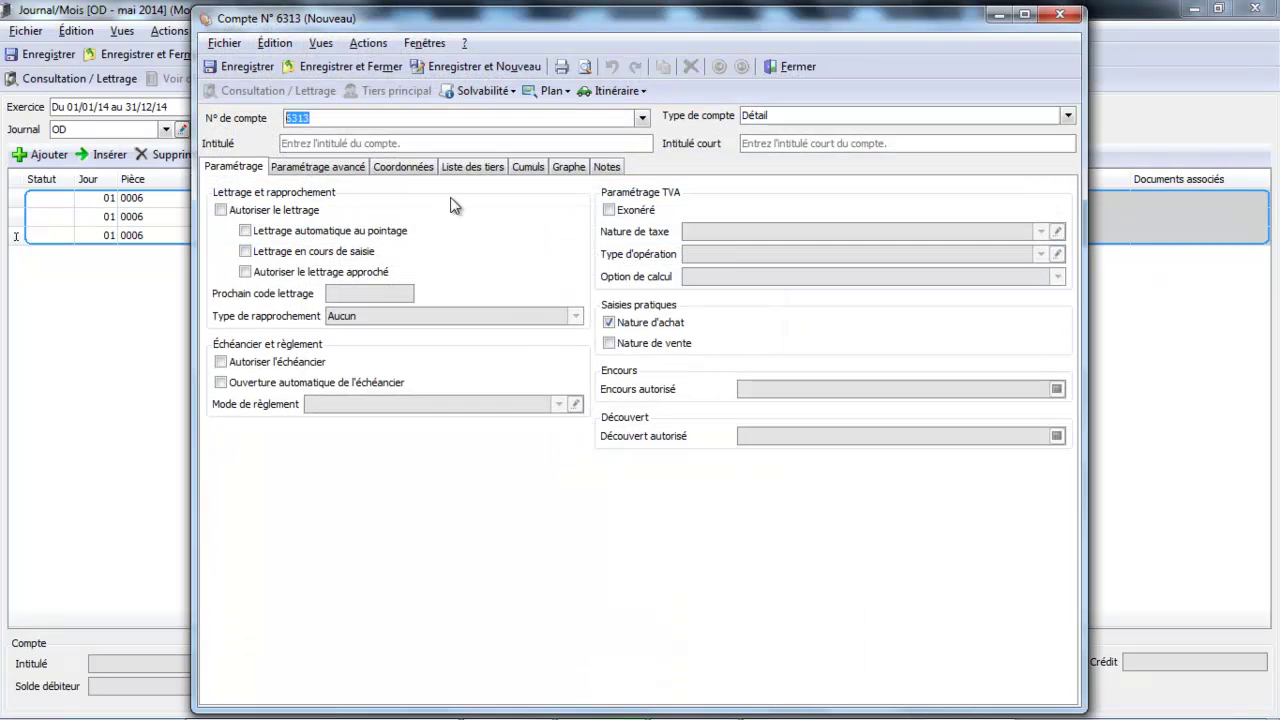
click(437, 144)
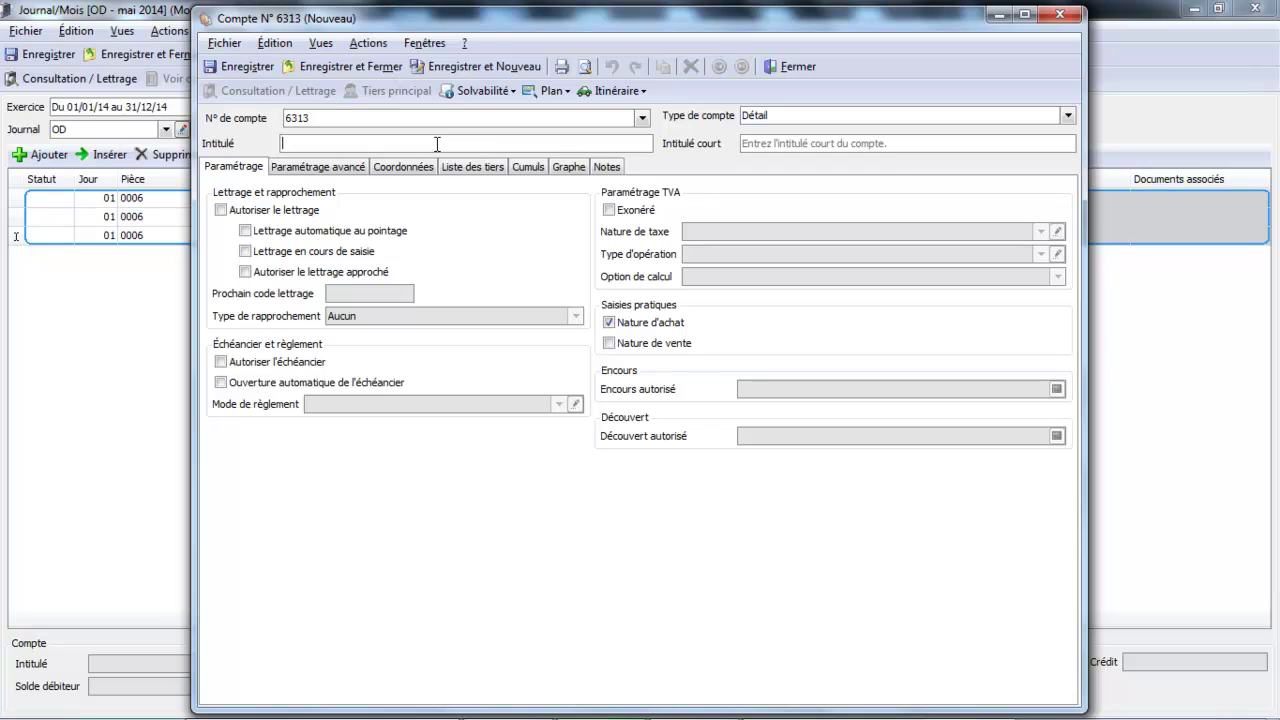
text(Participation formation conti)
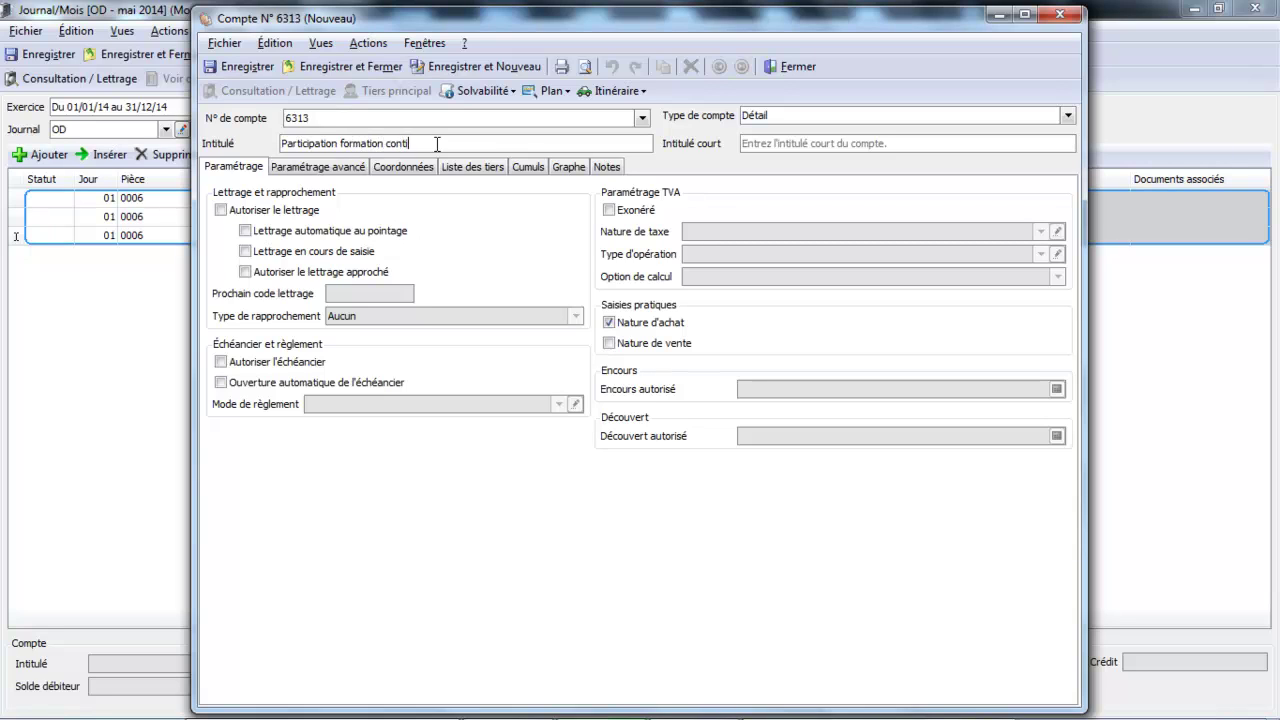
text(nue)
key(Tab)
click(378, 66)
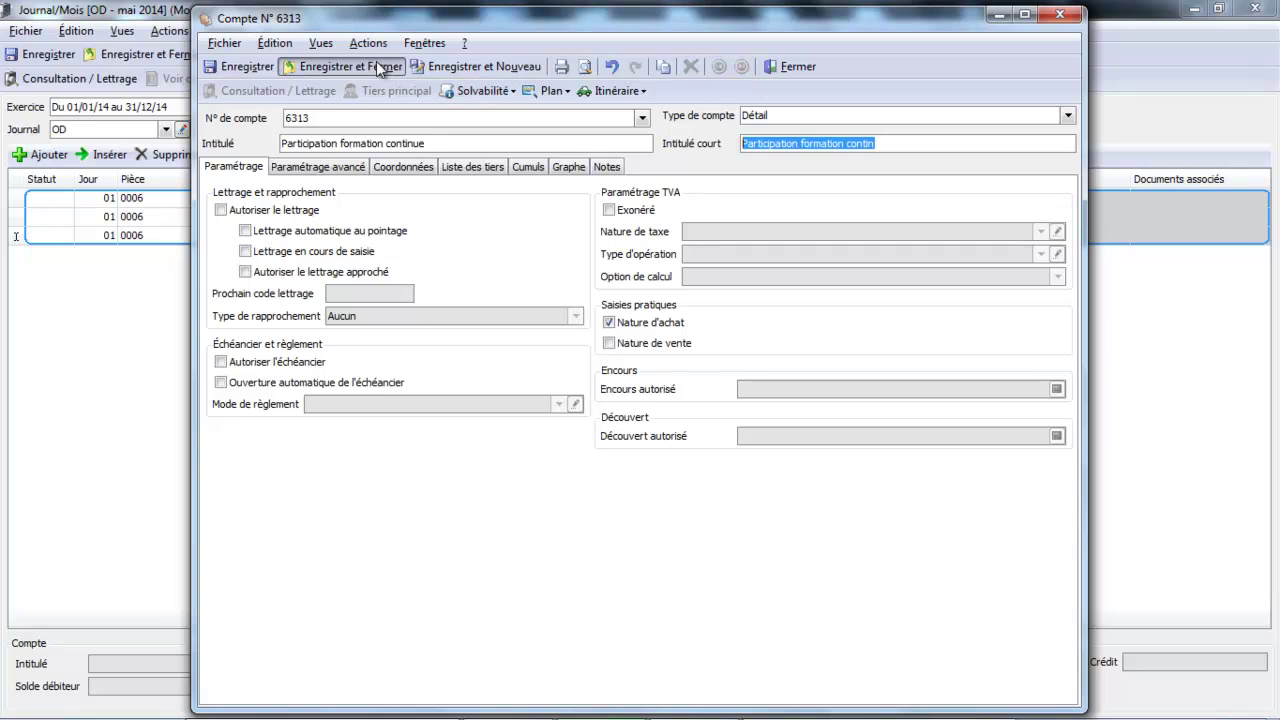
Set the debit of the 6313 line to 100 and validate the line
key(Tab)
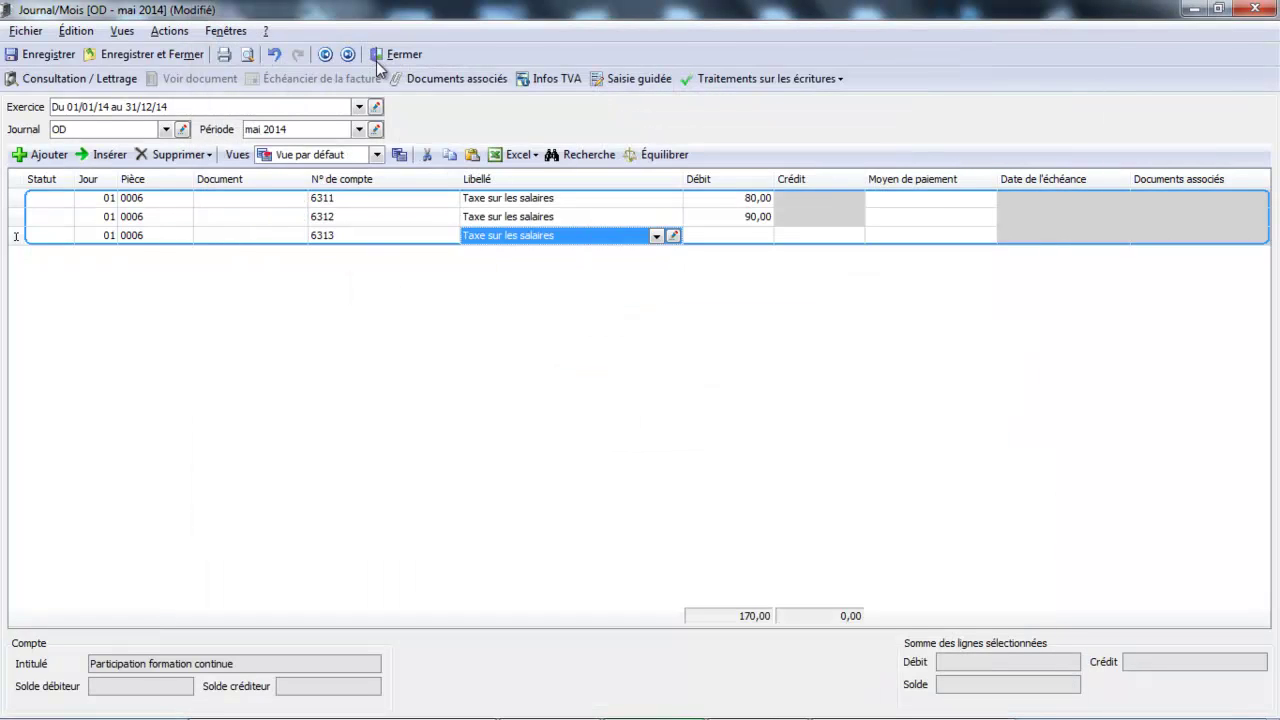
key(Tab)
text(100)
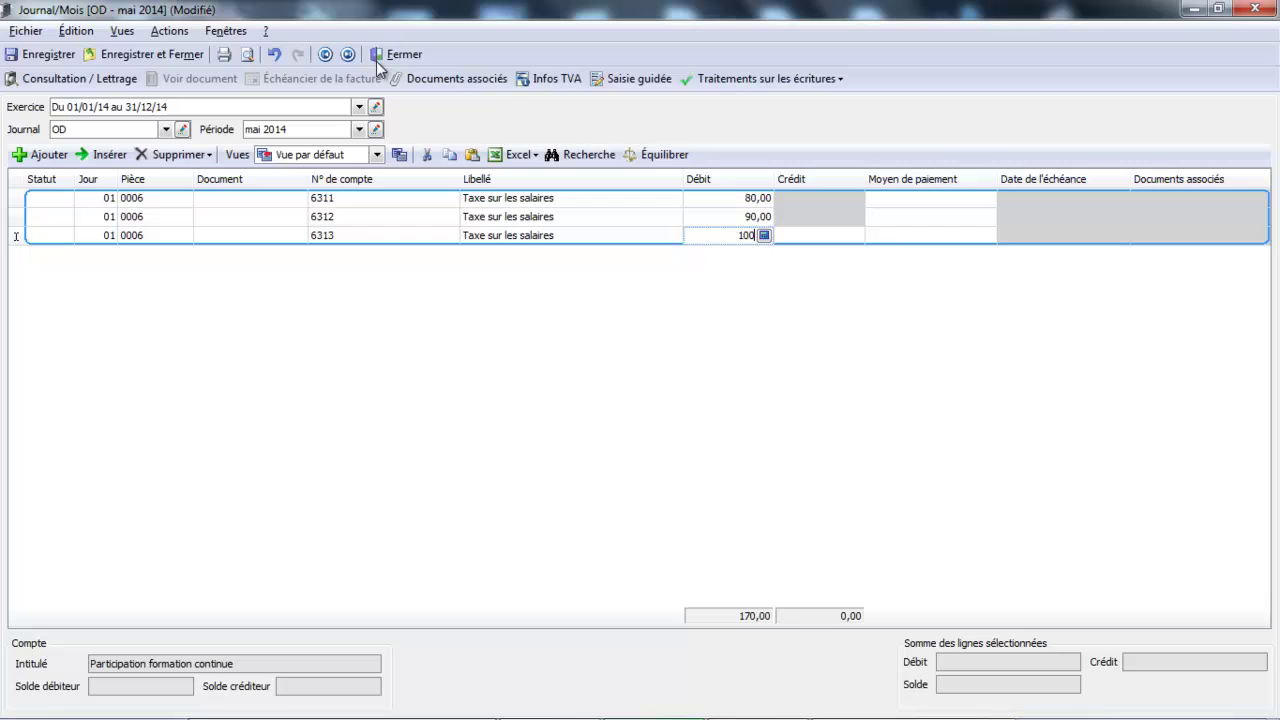
key(Return)
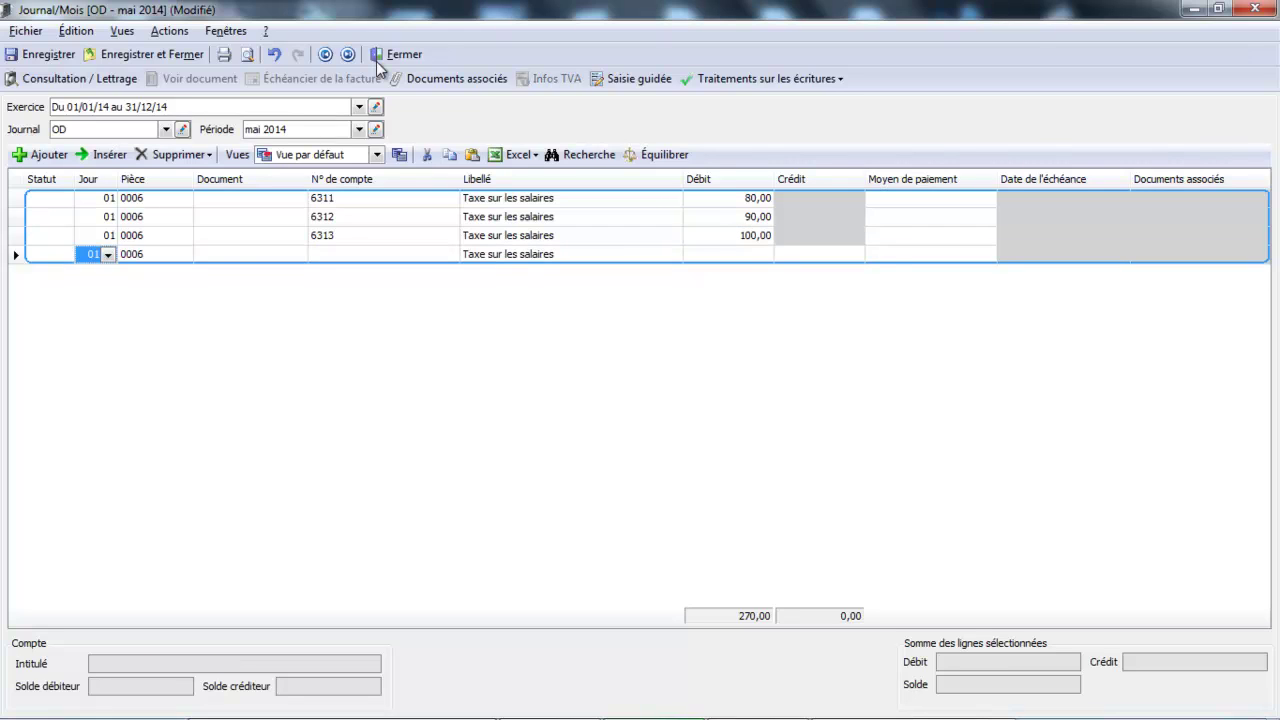
Create and save the missing account 6334, titled "Participation employeur effort construction", from the fourth line of the entry
key(Tab)
key(Tab)
key(Tab)
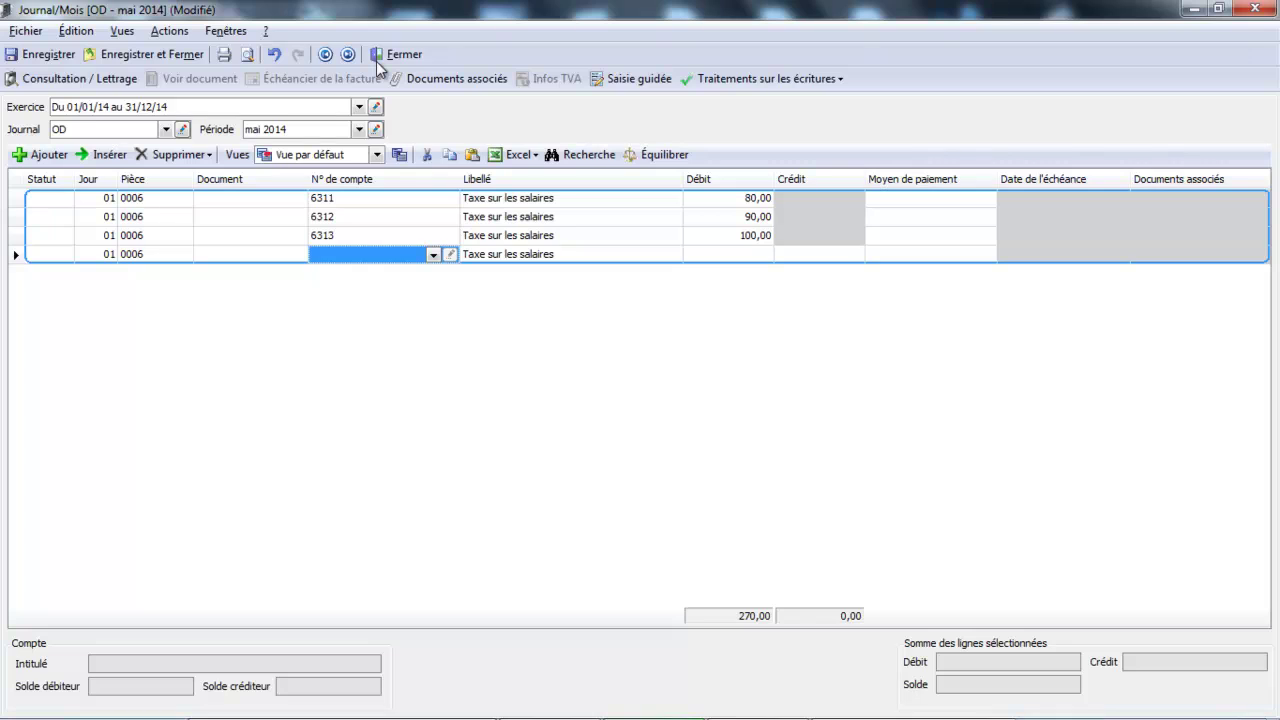
text(6334)
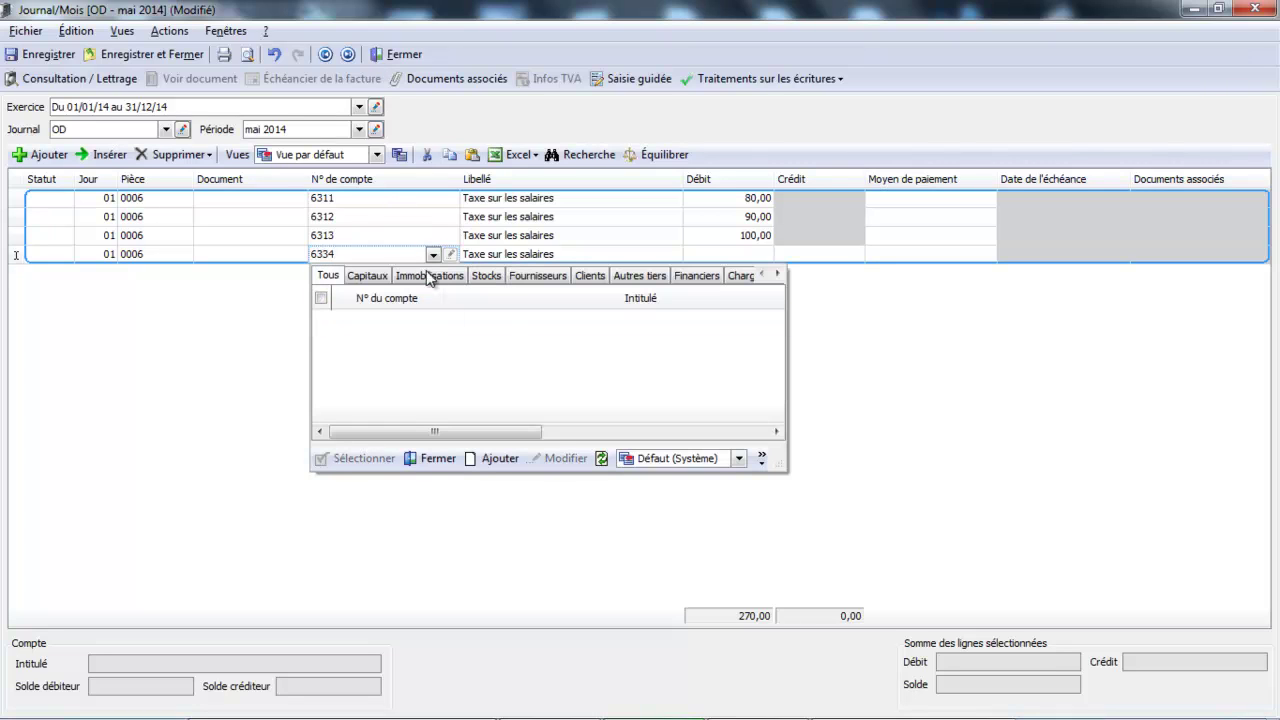
click(496, 458)
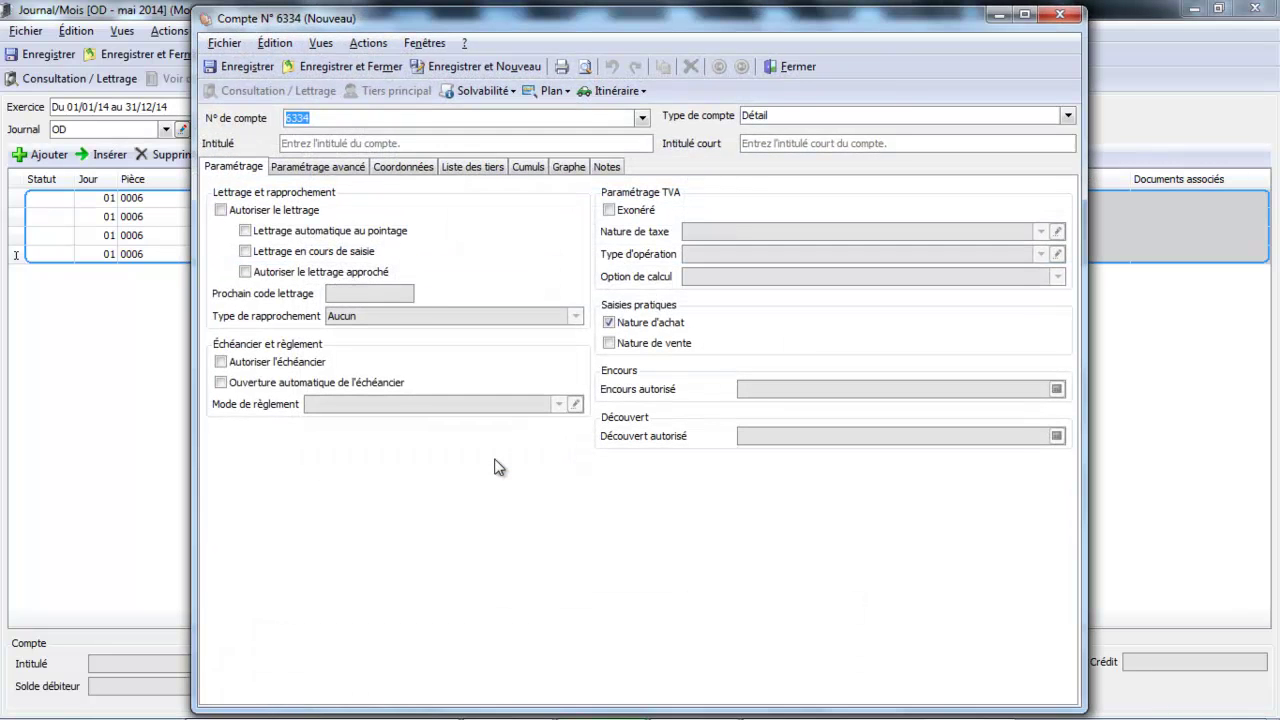
click(404, 144)
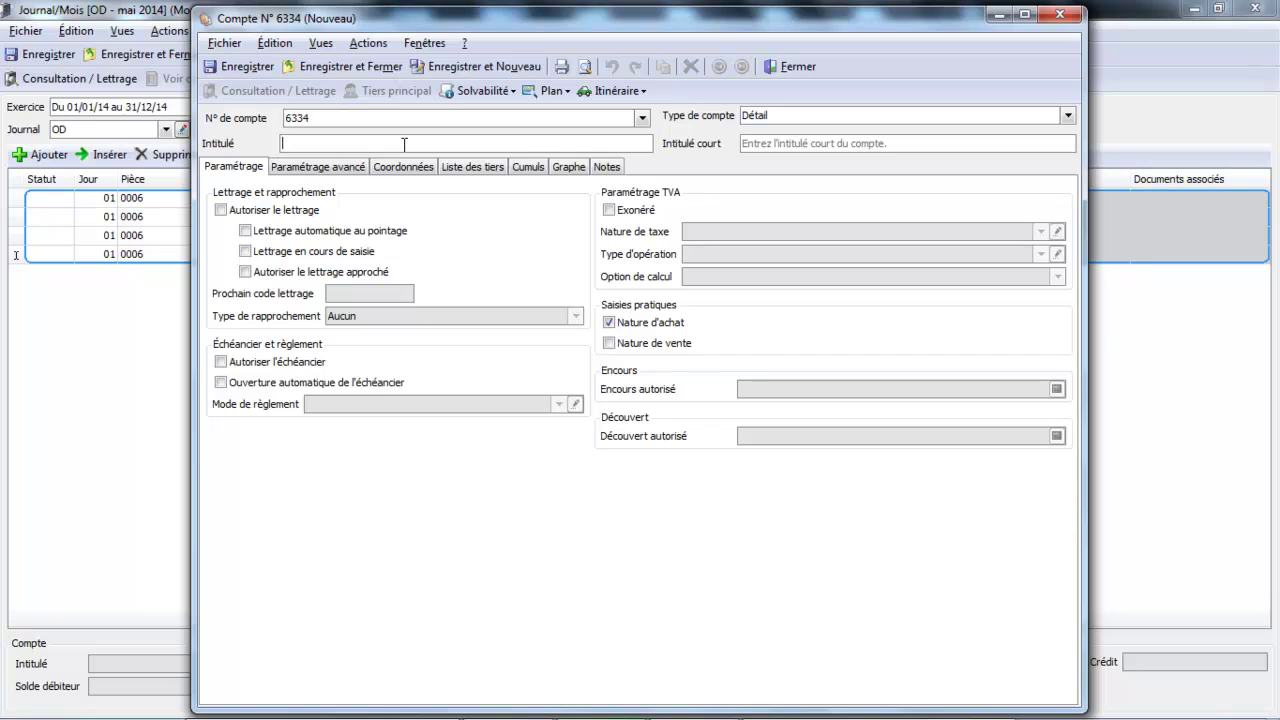
text(Participation employeur effort constru)
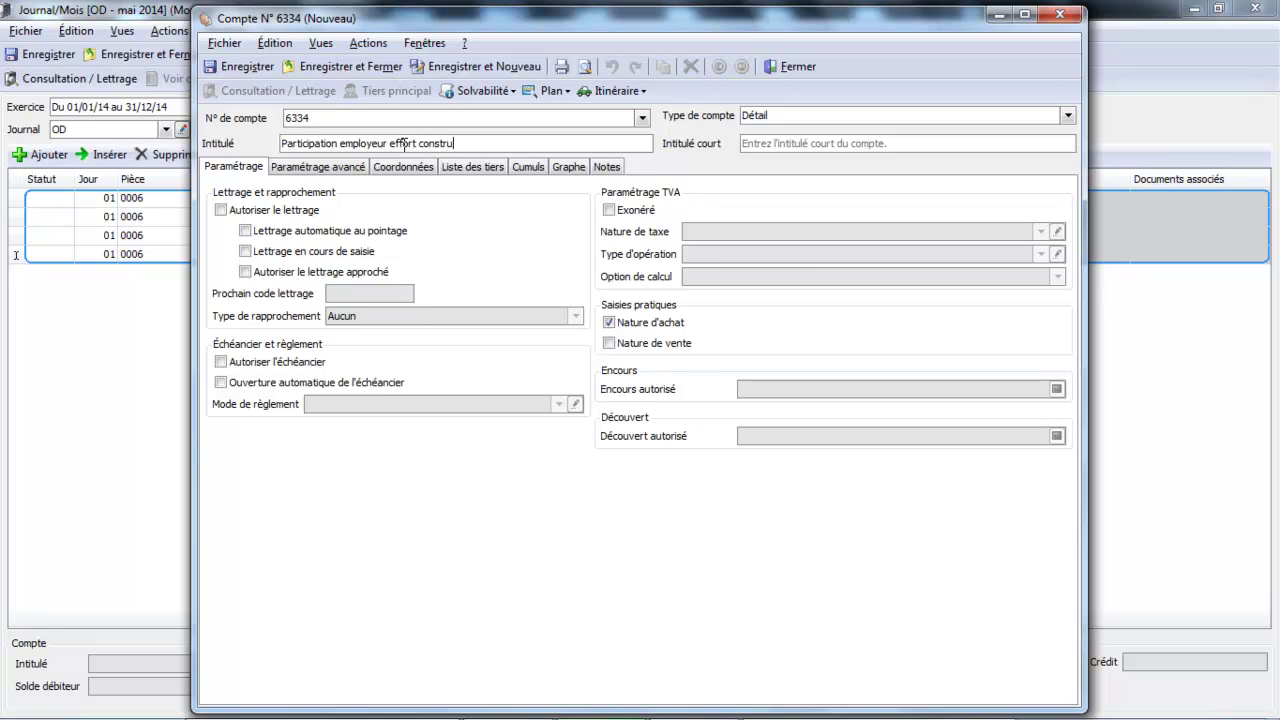
text(ction)
key(Tab)
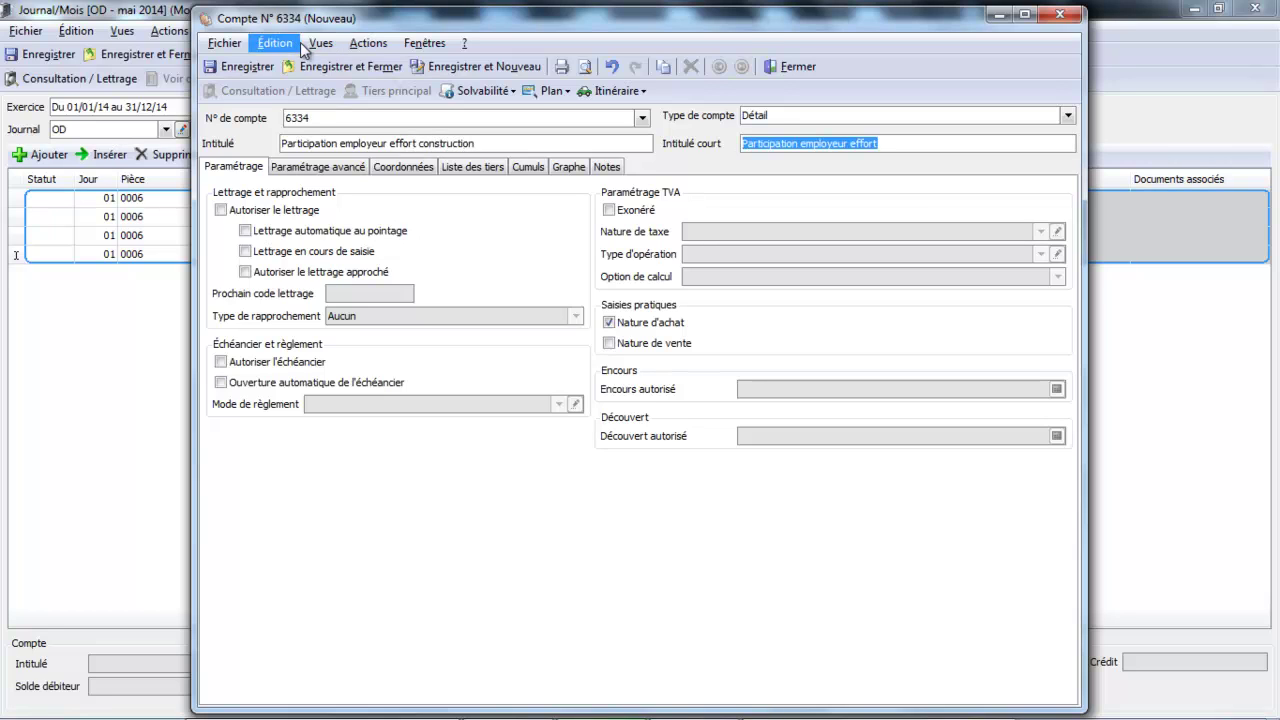
click(344, 66)
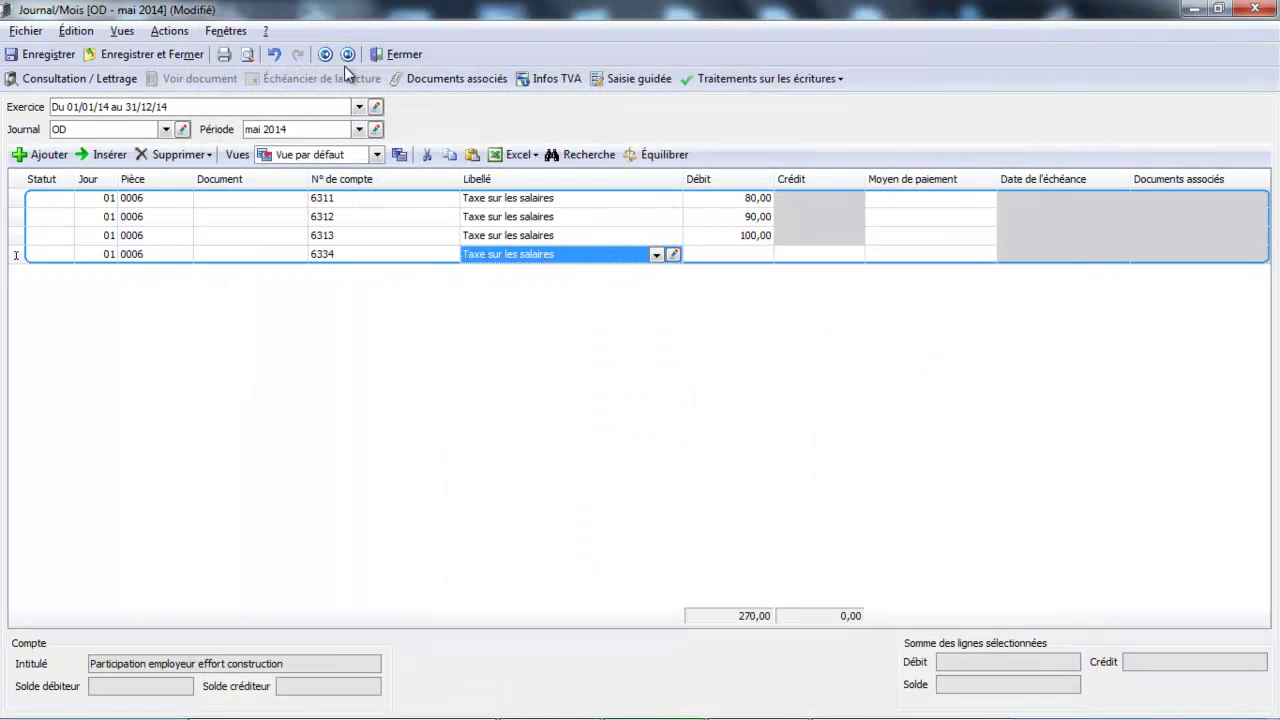
Set the debit of the 6334 line to 120 and validate the line
key(Tab)
text(120)
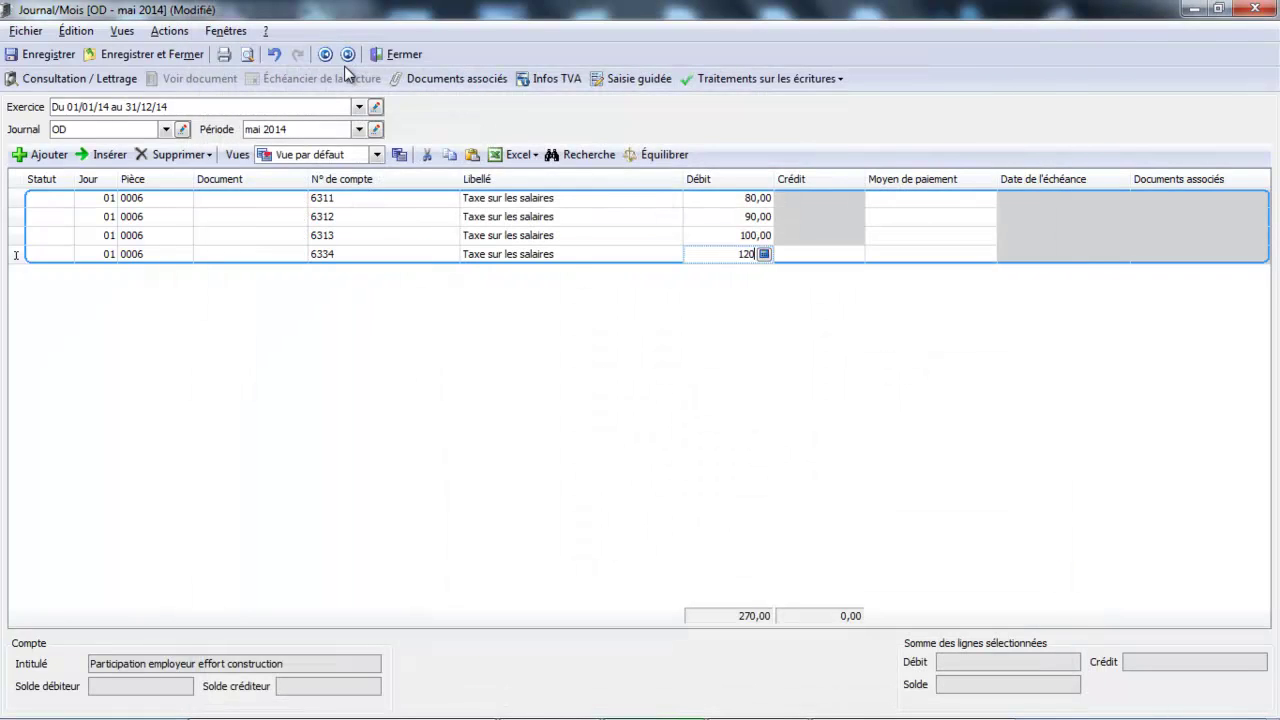
key(Return)
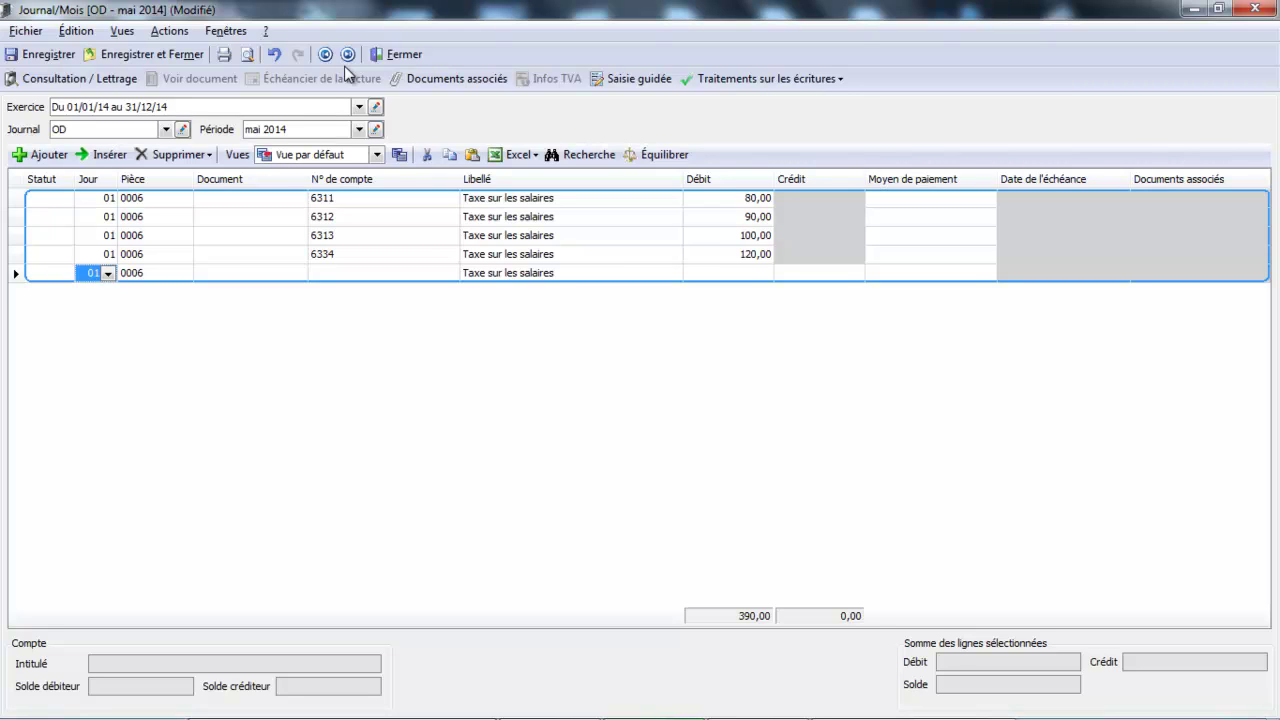
Add the balancing credit line on account 447, Autres impôts, taxes et versements assimilés
key(Tab)
key(Tab)
key(Tab)
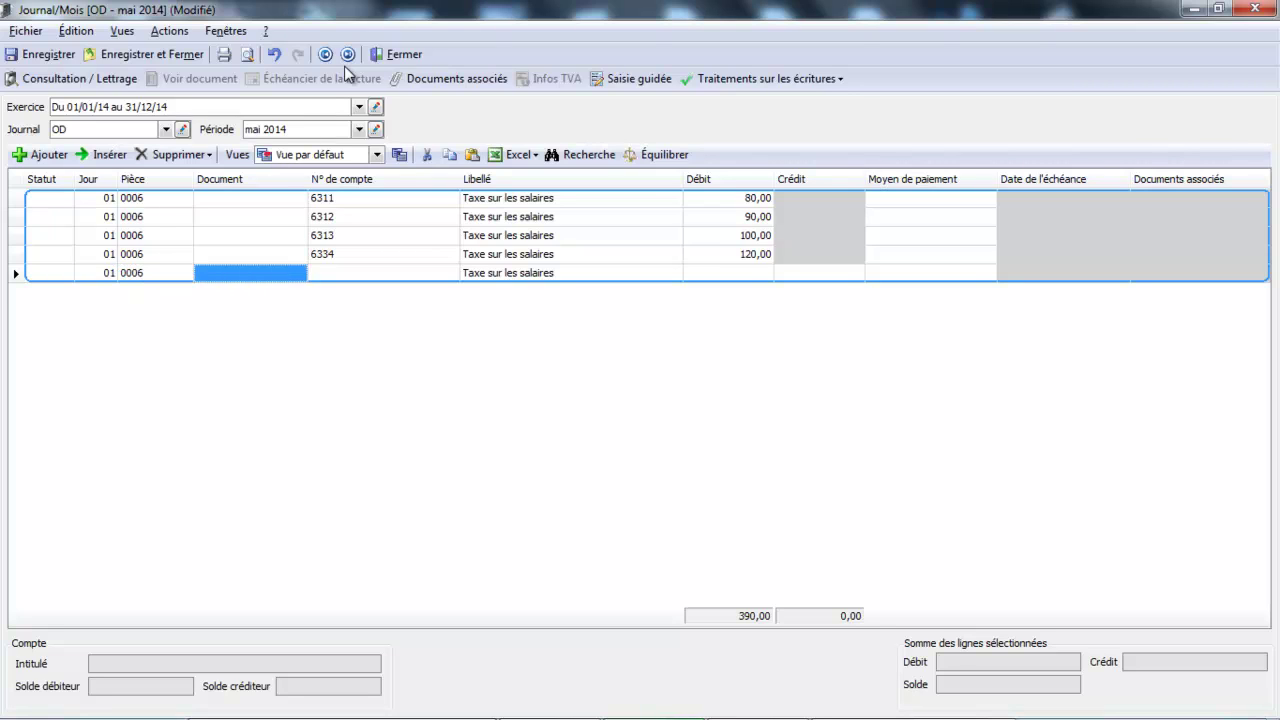
text(447)
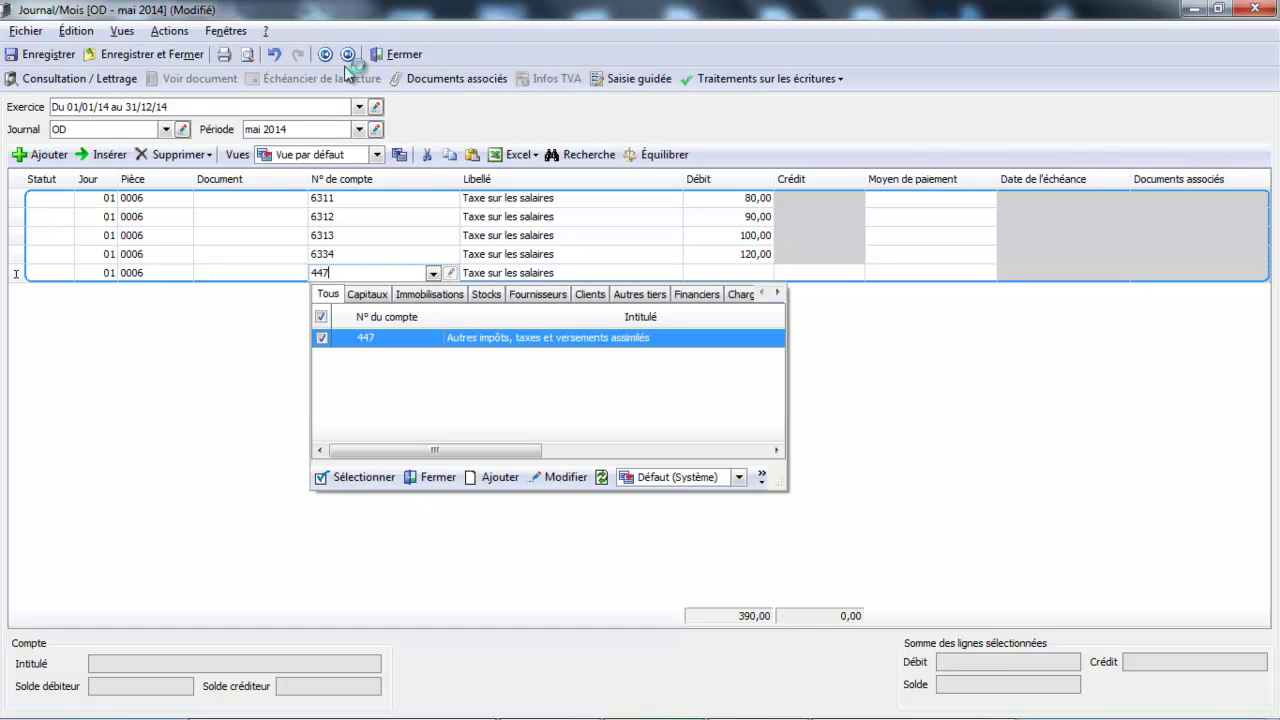
double_click(466, 340)
key(Tab)
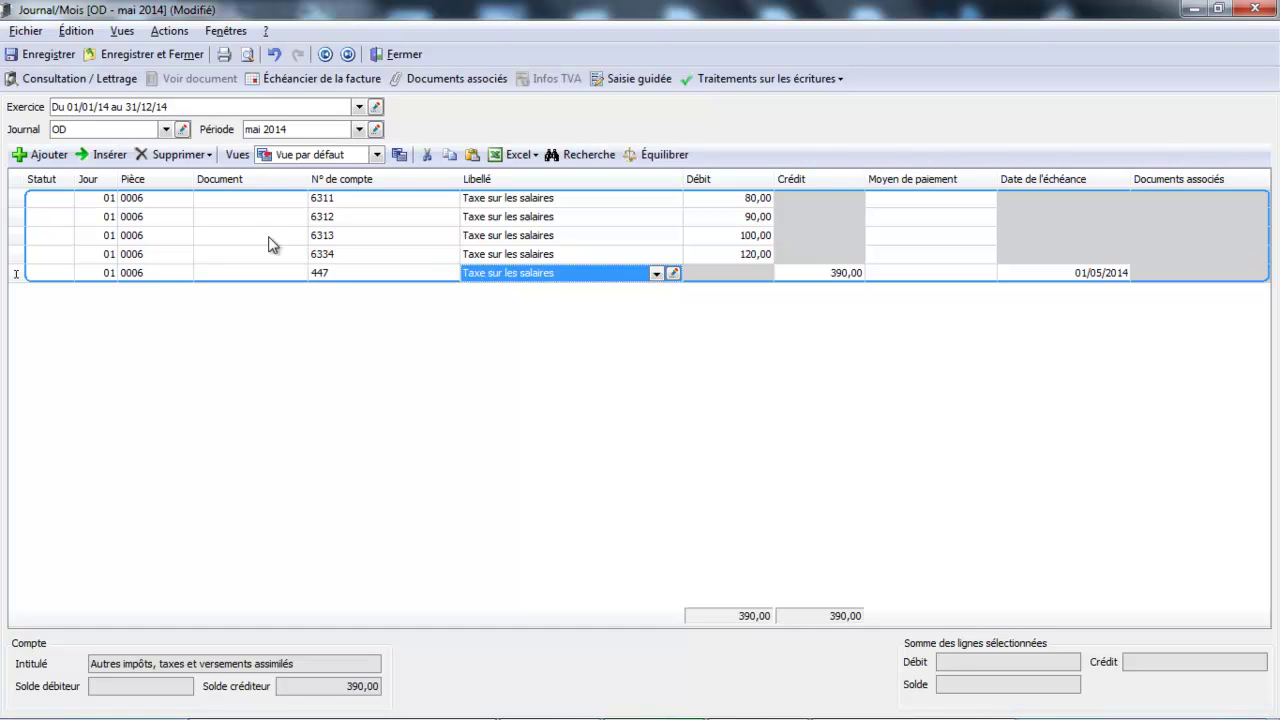
Switch to the BP journal, Banque principale, for May 2014, saving the changes made to the OD journal
click(166, 130)
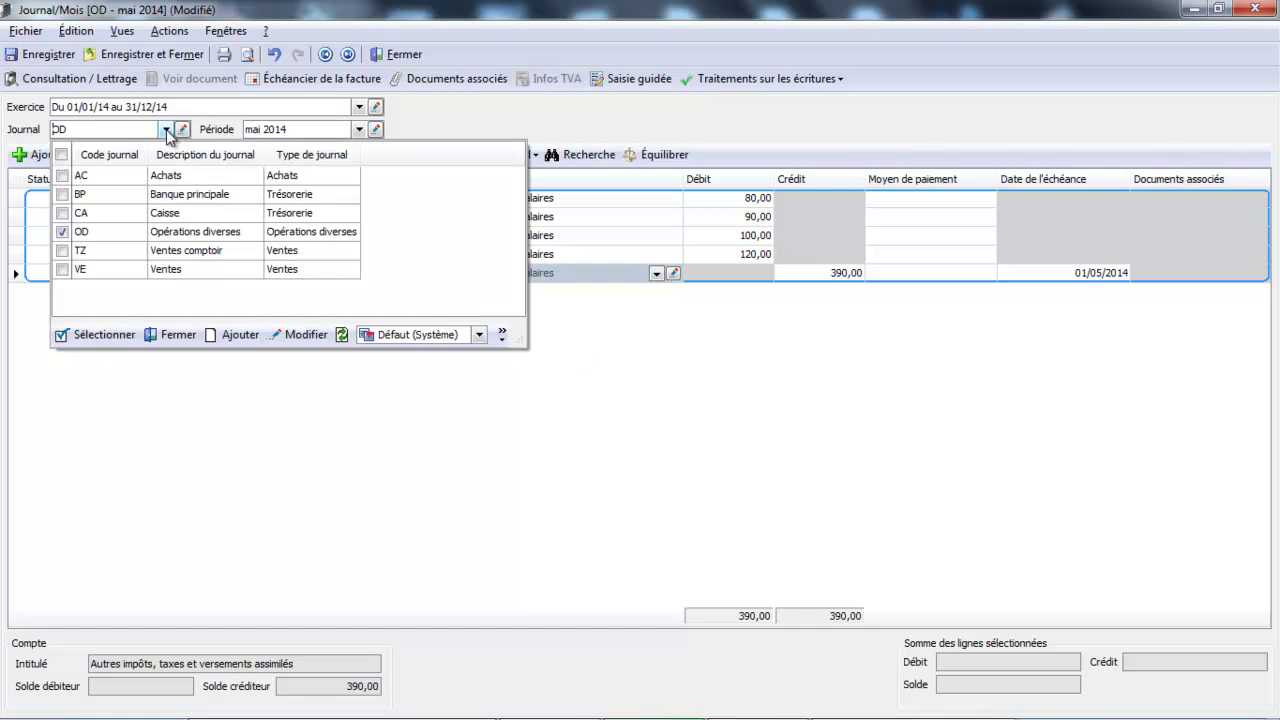
click(164, 197)
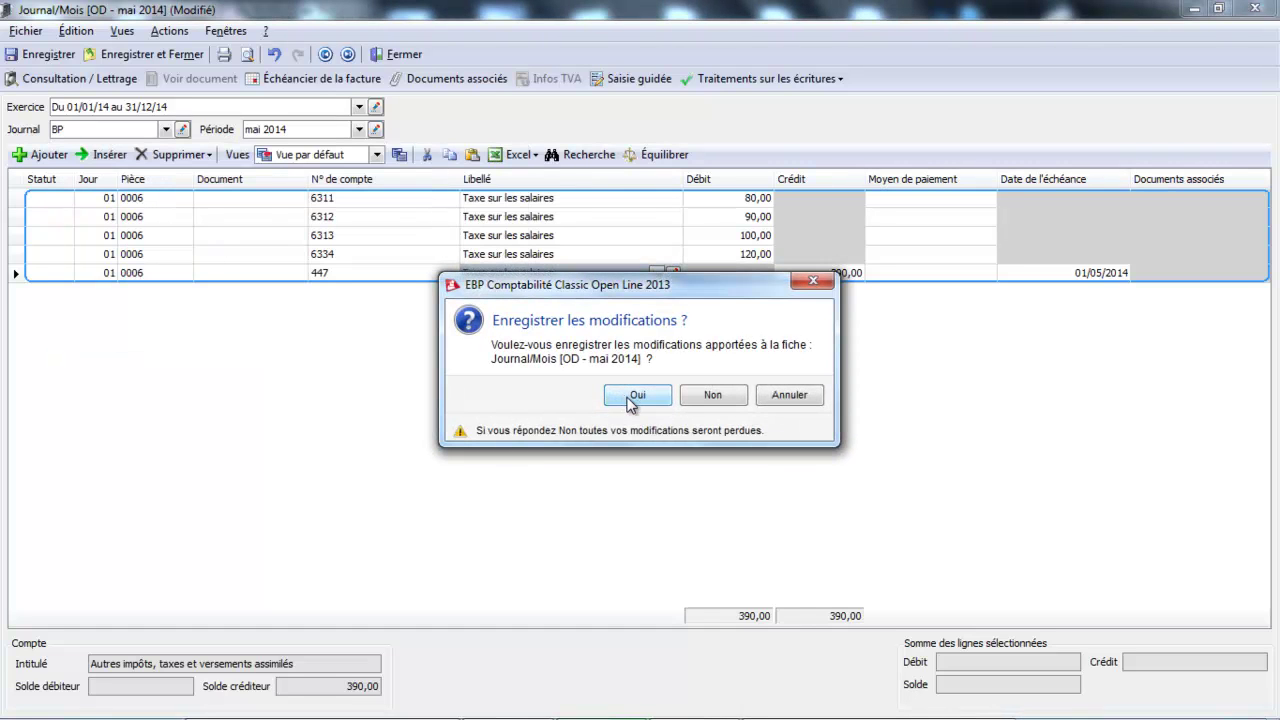
click(632, 397)
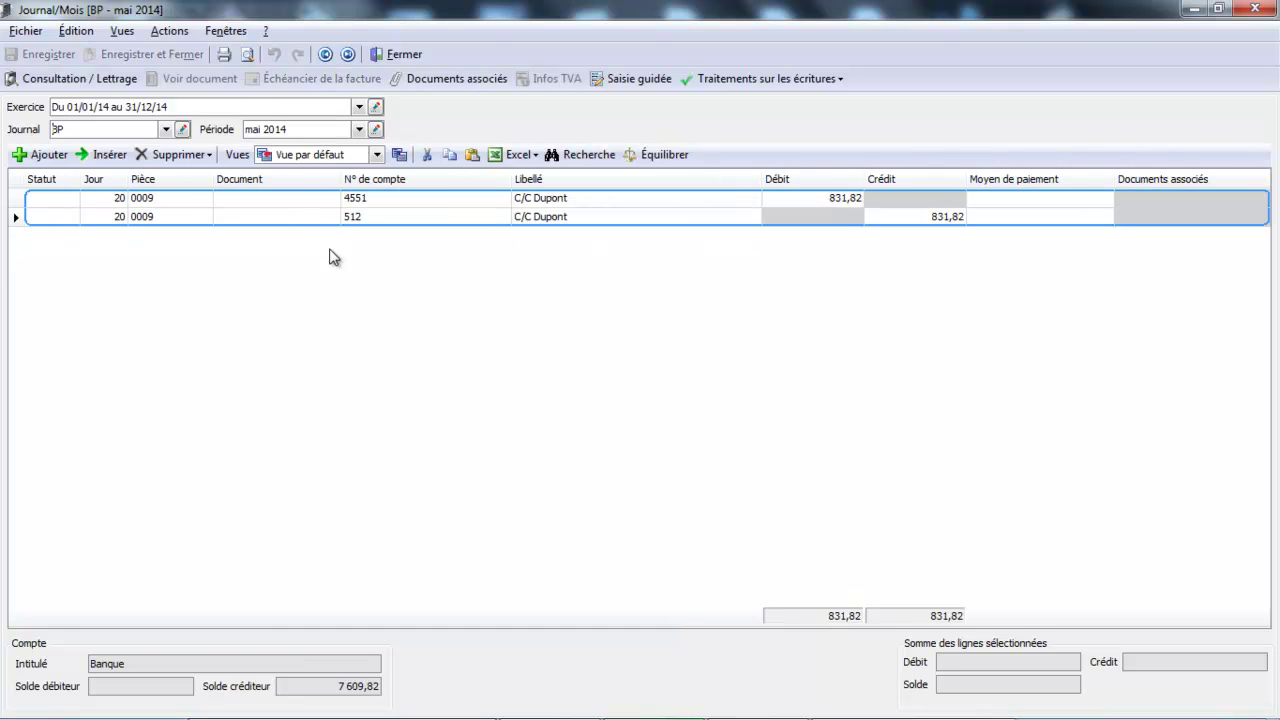
Add a new entry line dated the 20th on account 447, with the account's title as its label
click(45, 156)
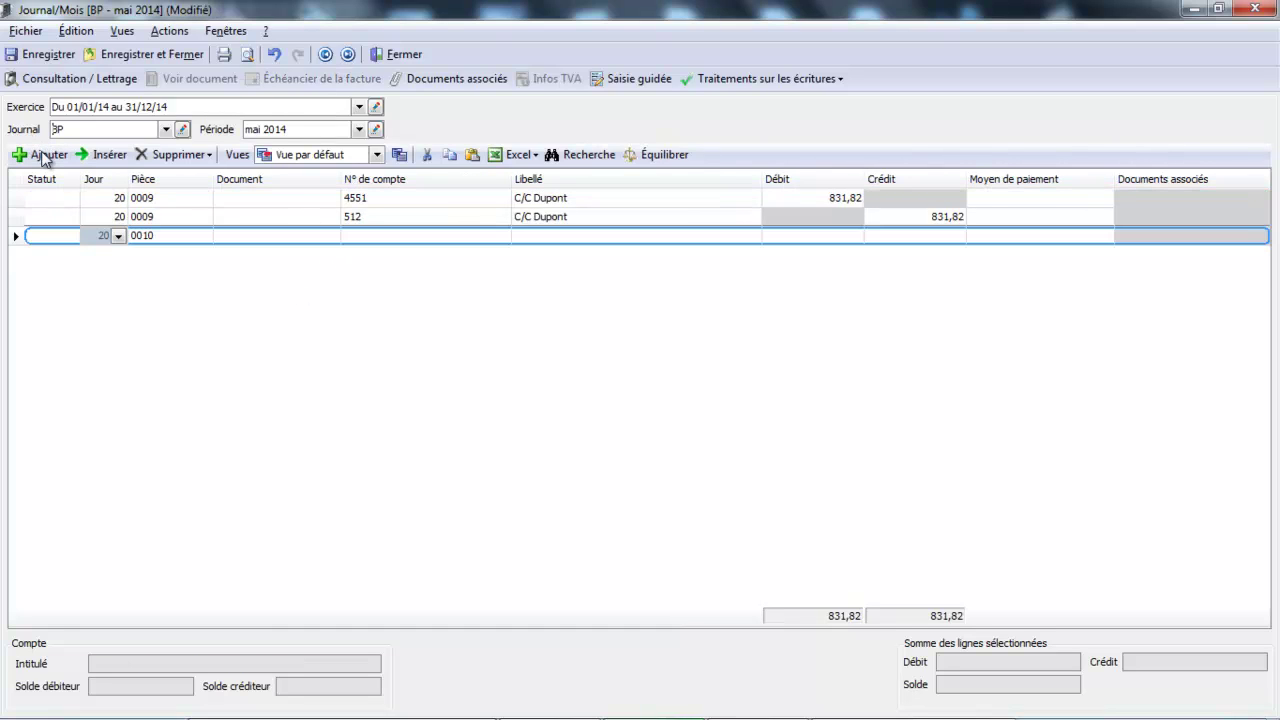
key(Tab)
key(Tab)
key(Tab)
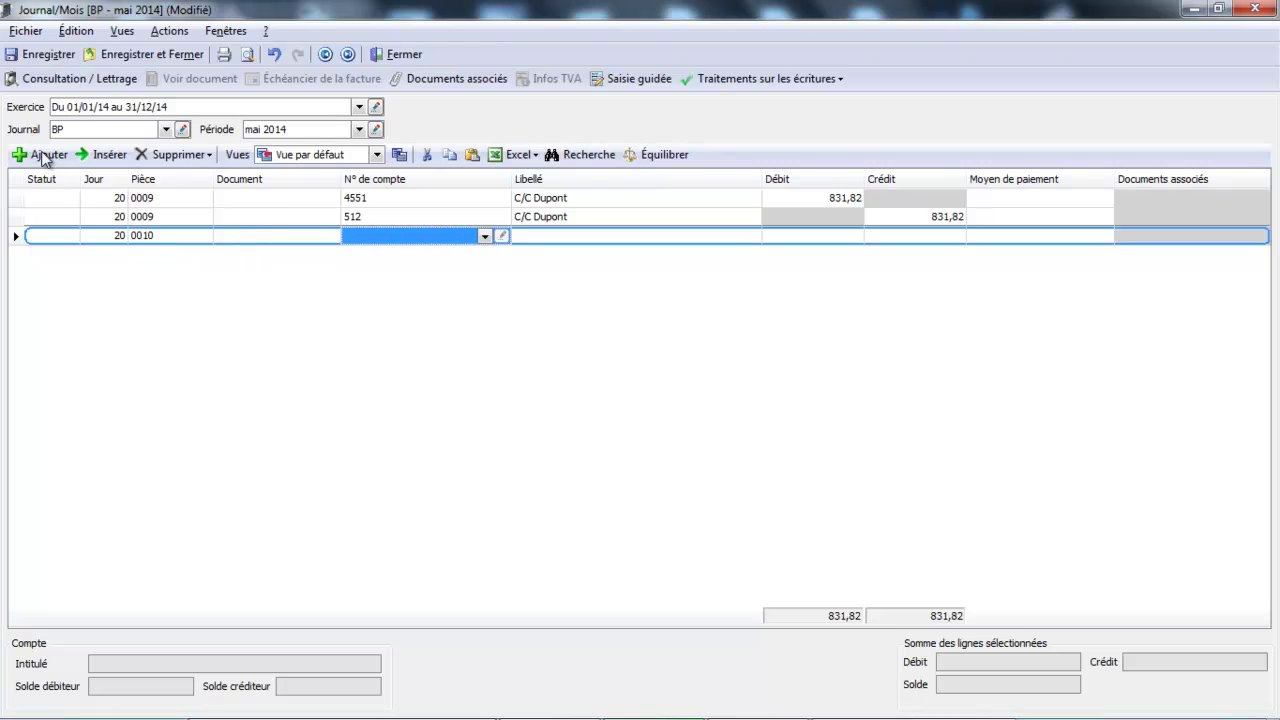
text(447)
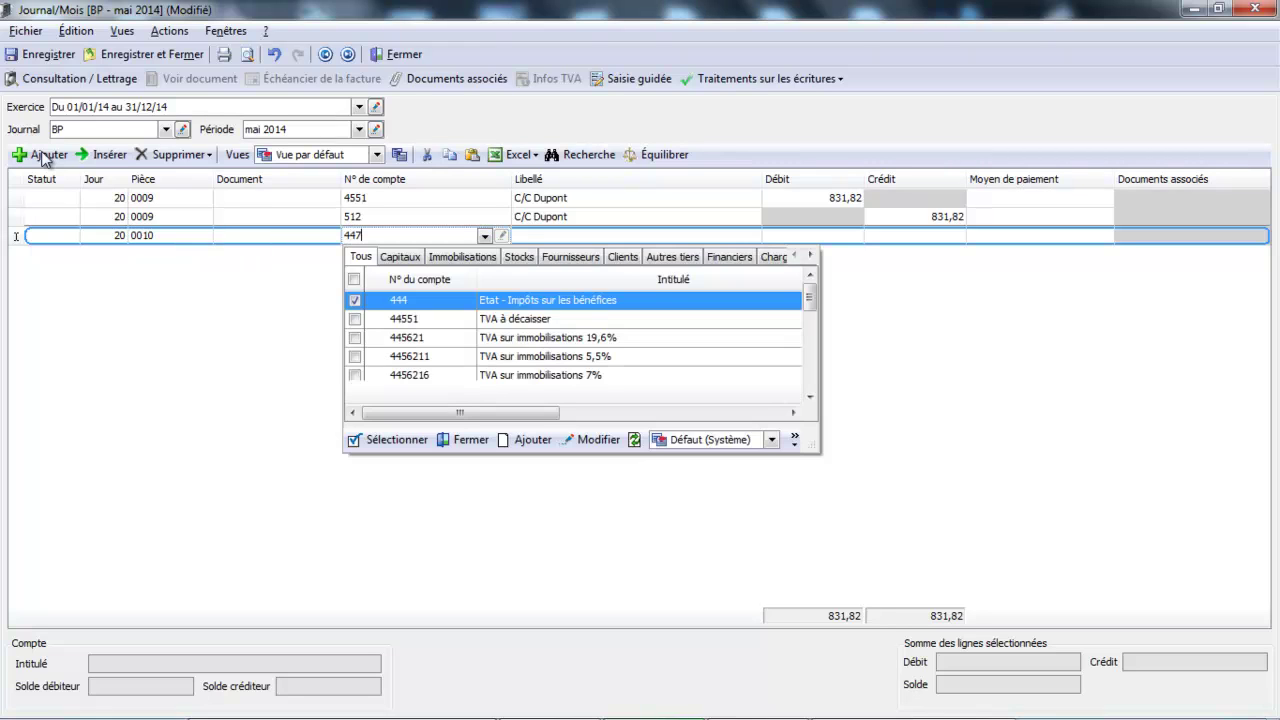
key(Tab)
key(Tab)
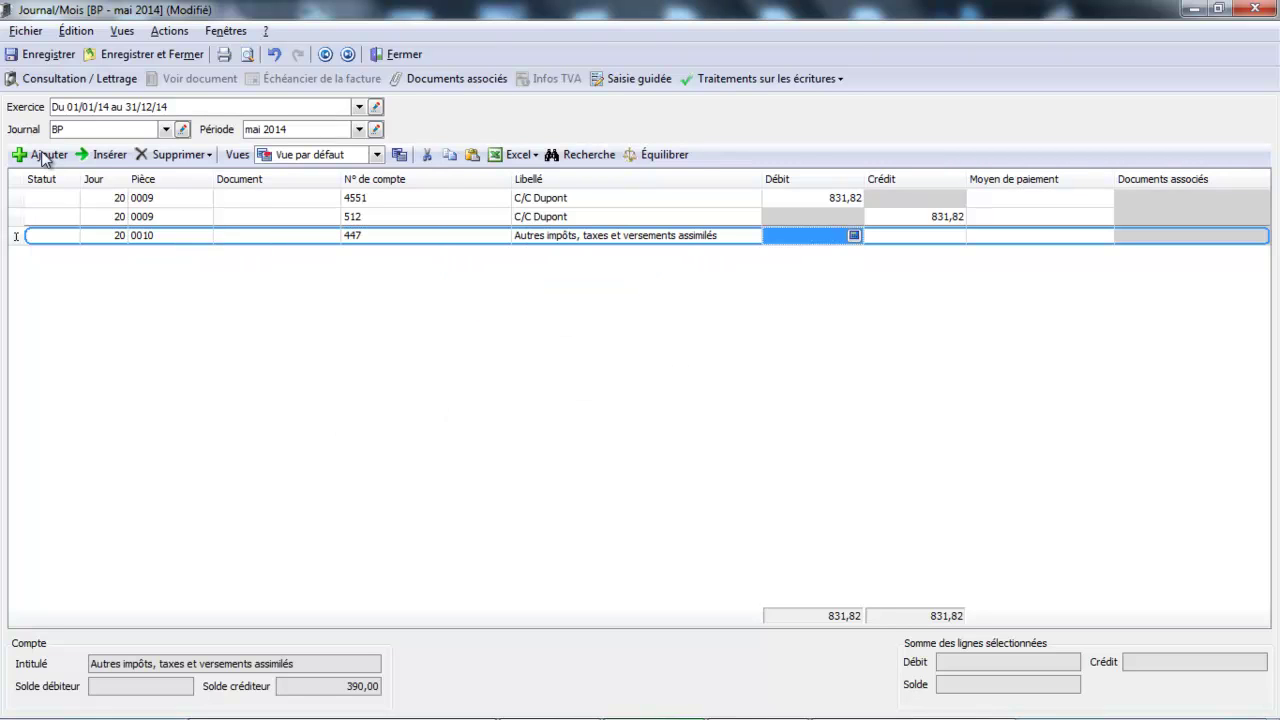
Set the debit of the 447 line to 390 and add the balancing credit line on bank account 512
text(390)
key(Tab)
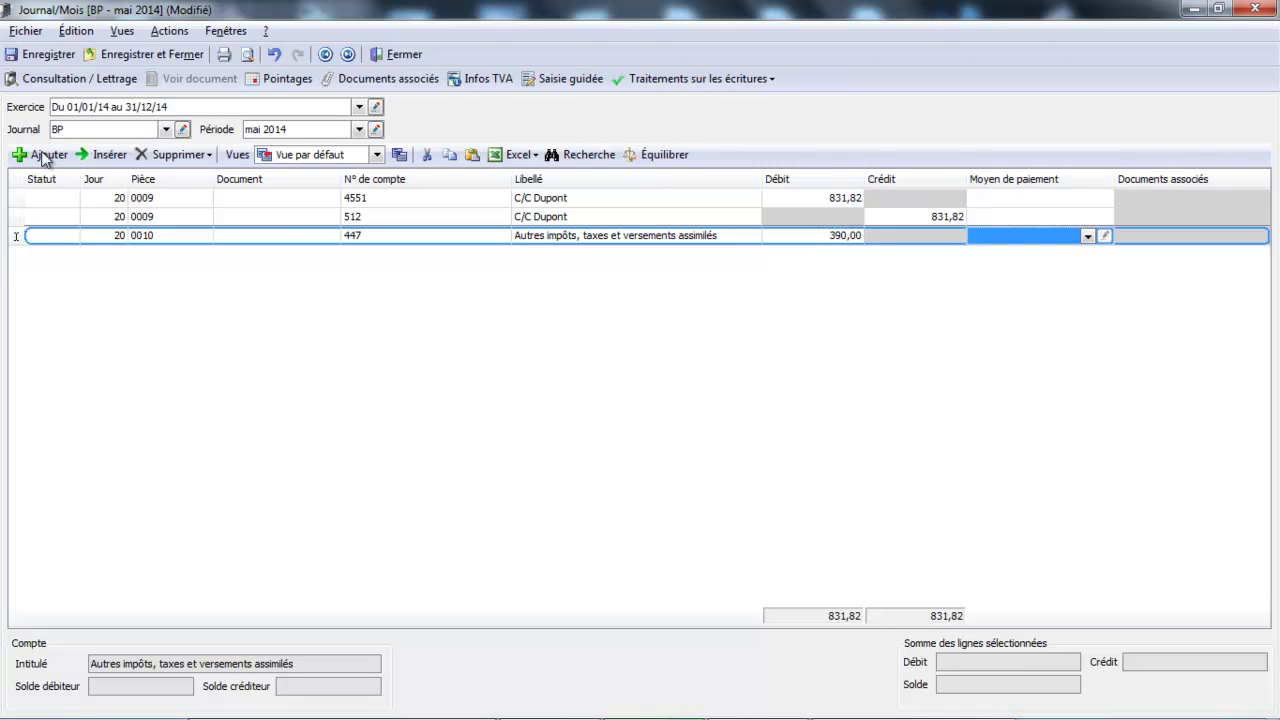
key(Tab)
key(Tab)
key(Tab)
key(Tab)
key(Tab)
key(Tab)
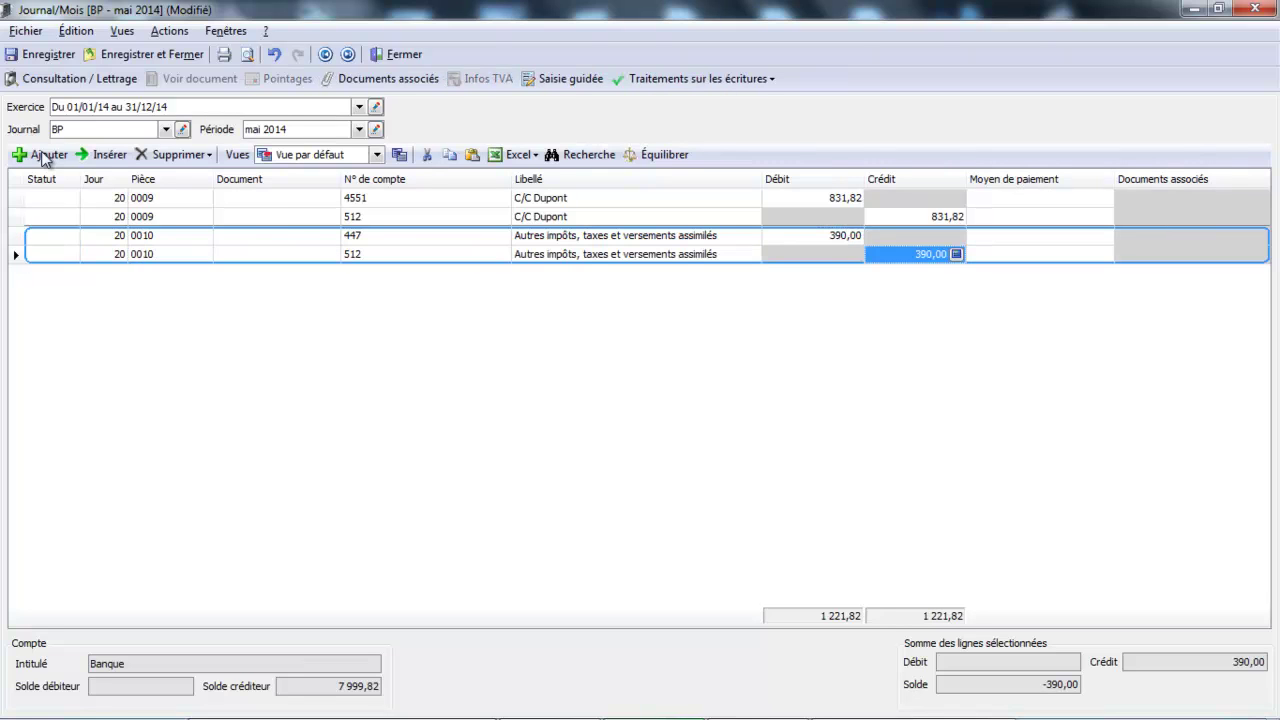